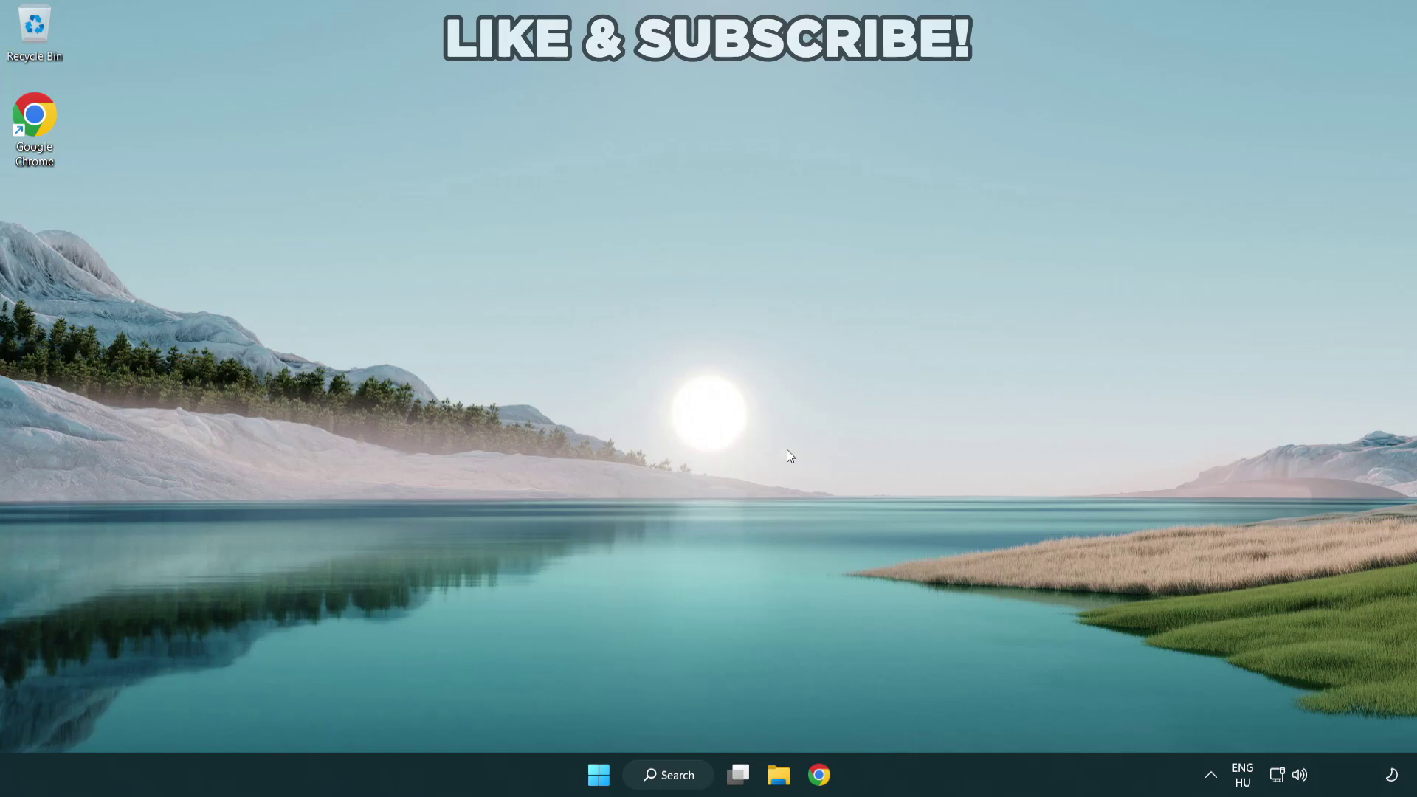
# Step: Switch the sound output from CABLE Input to Speakers (High Definition Audio Device) in Quick Settings
pyautogui.click(1299, 775)
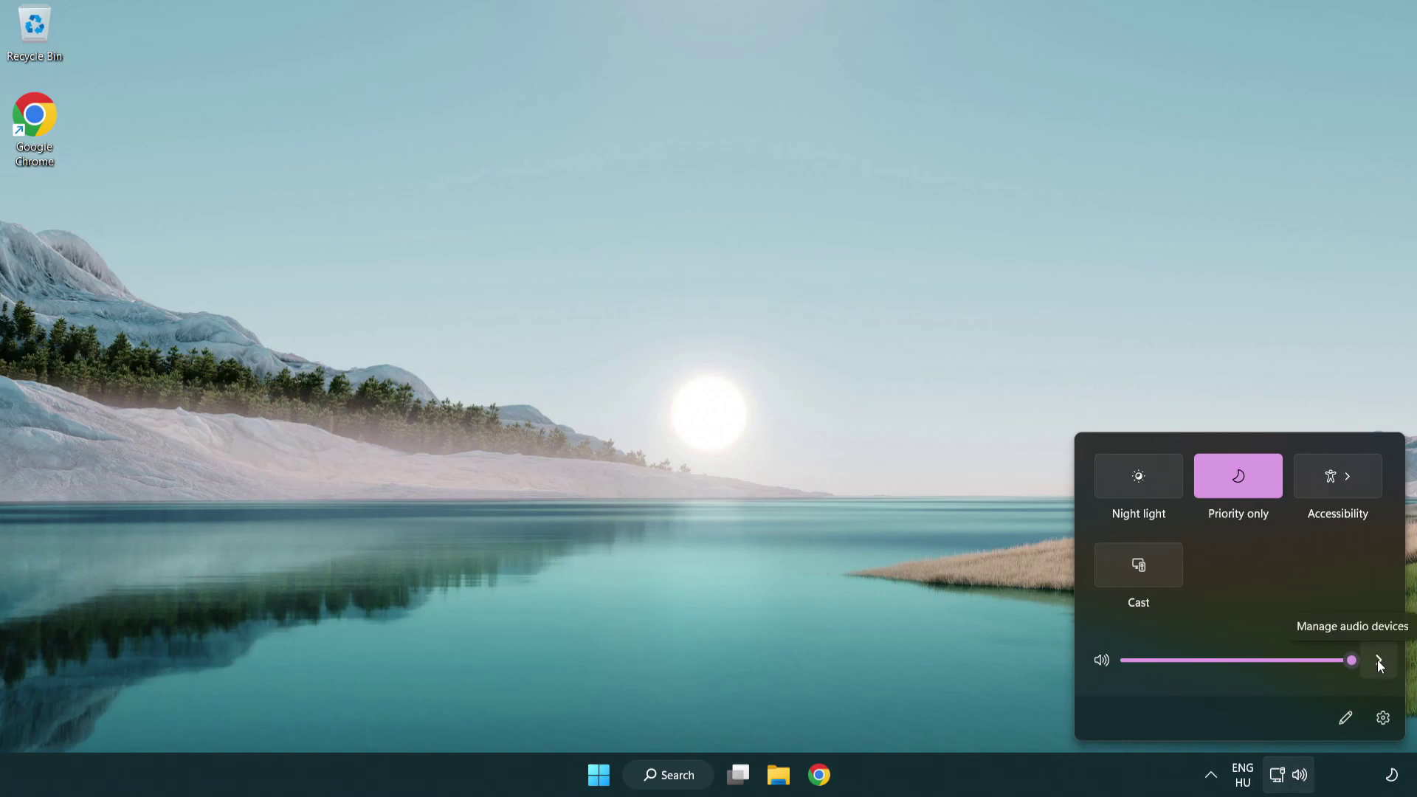
pyautogui.click(1378, 661)
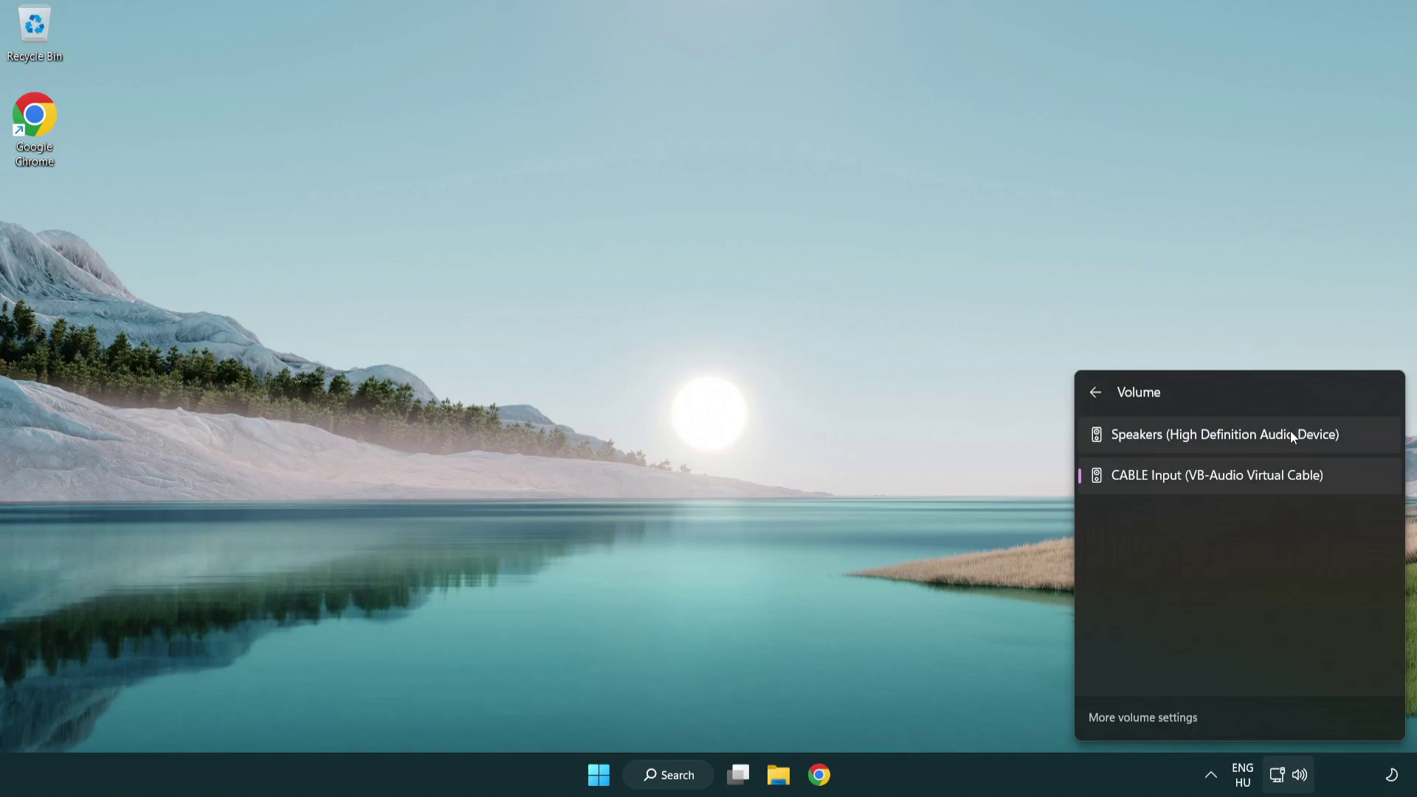
pyautogui.click(1359, 438)
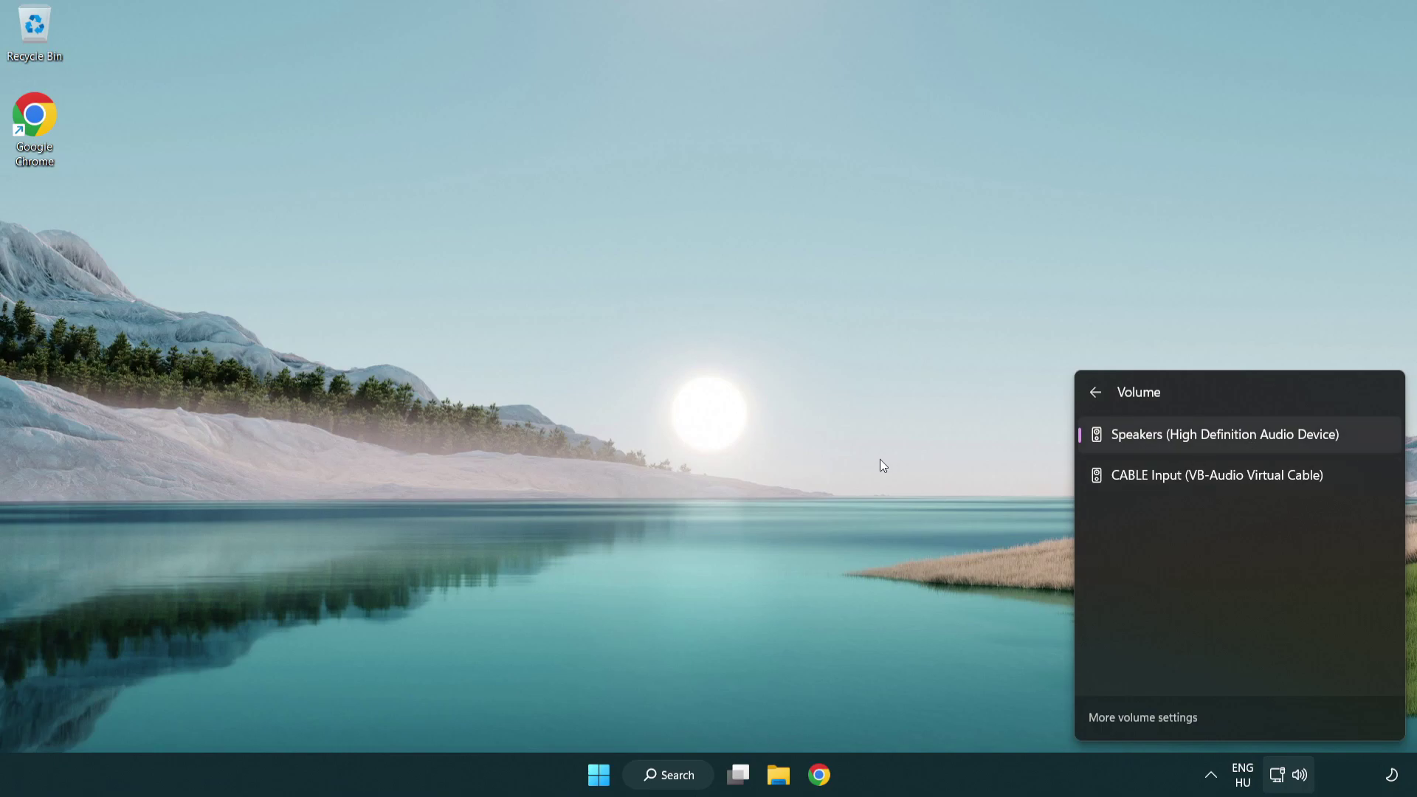
pyautogui.click(742, 423)
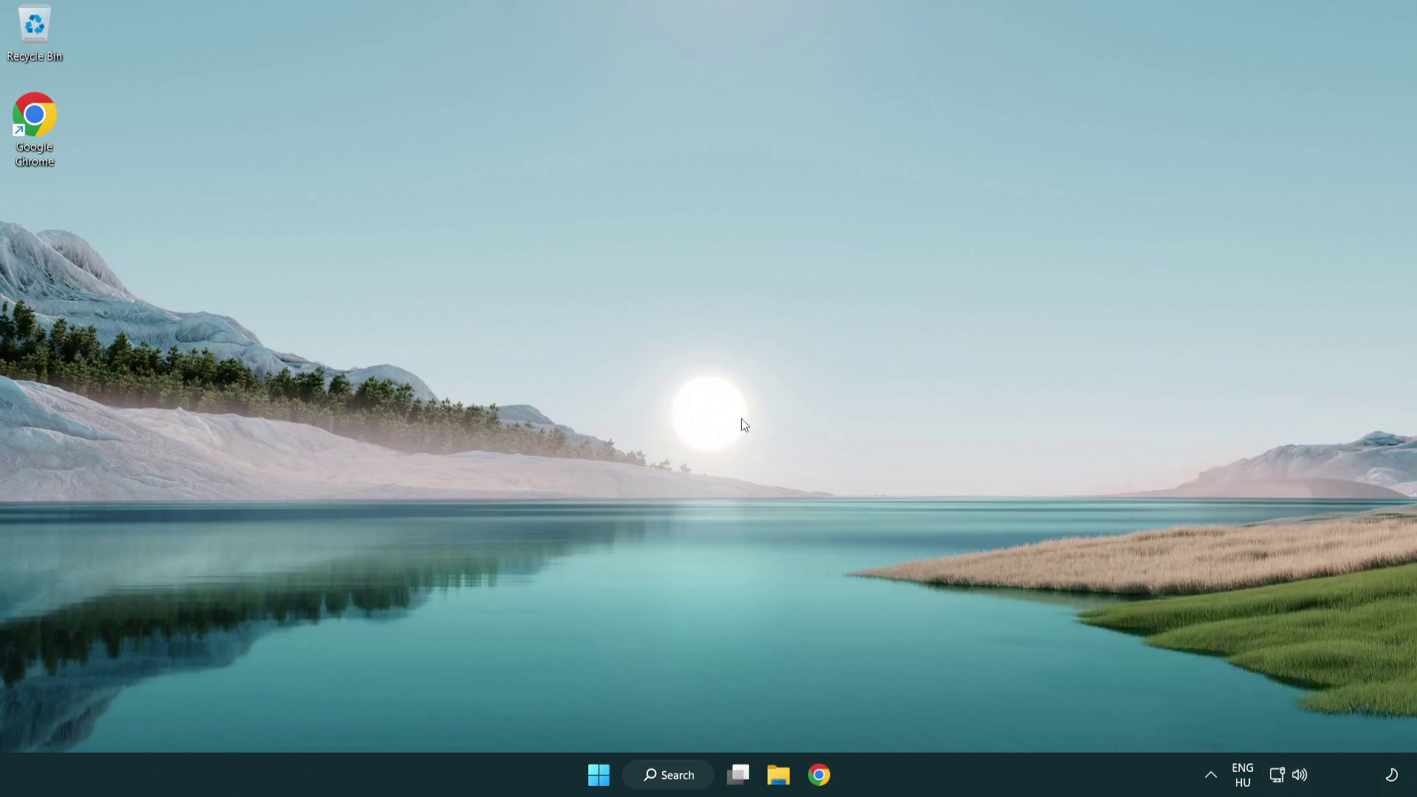
# Step: Reset sound devices and app volumes to the recommended defaults, then close Settings
pyautogui.rightClick(1300, 774)
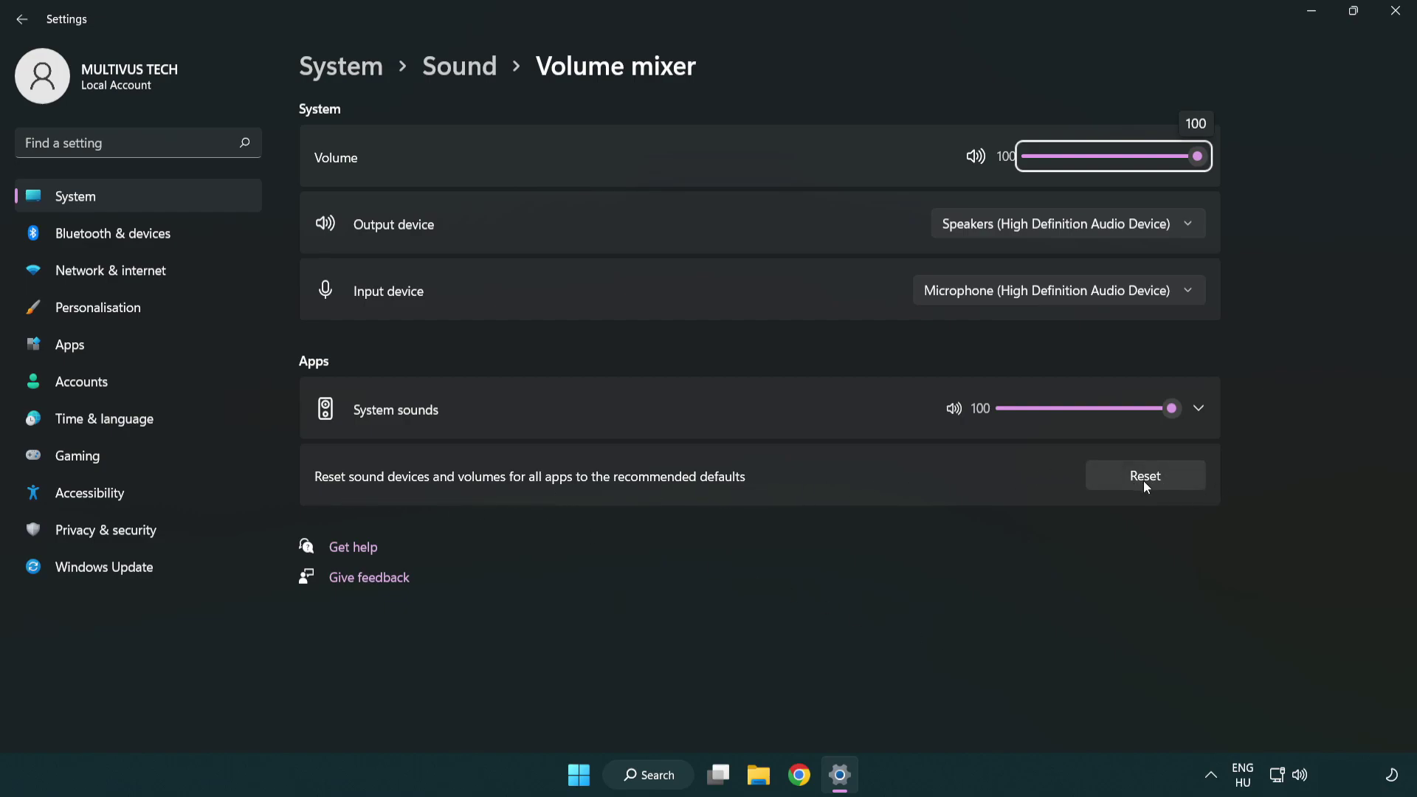
pyautogui.click(1185, 482)
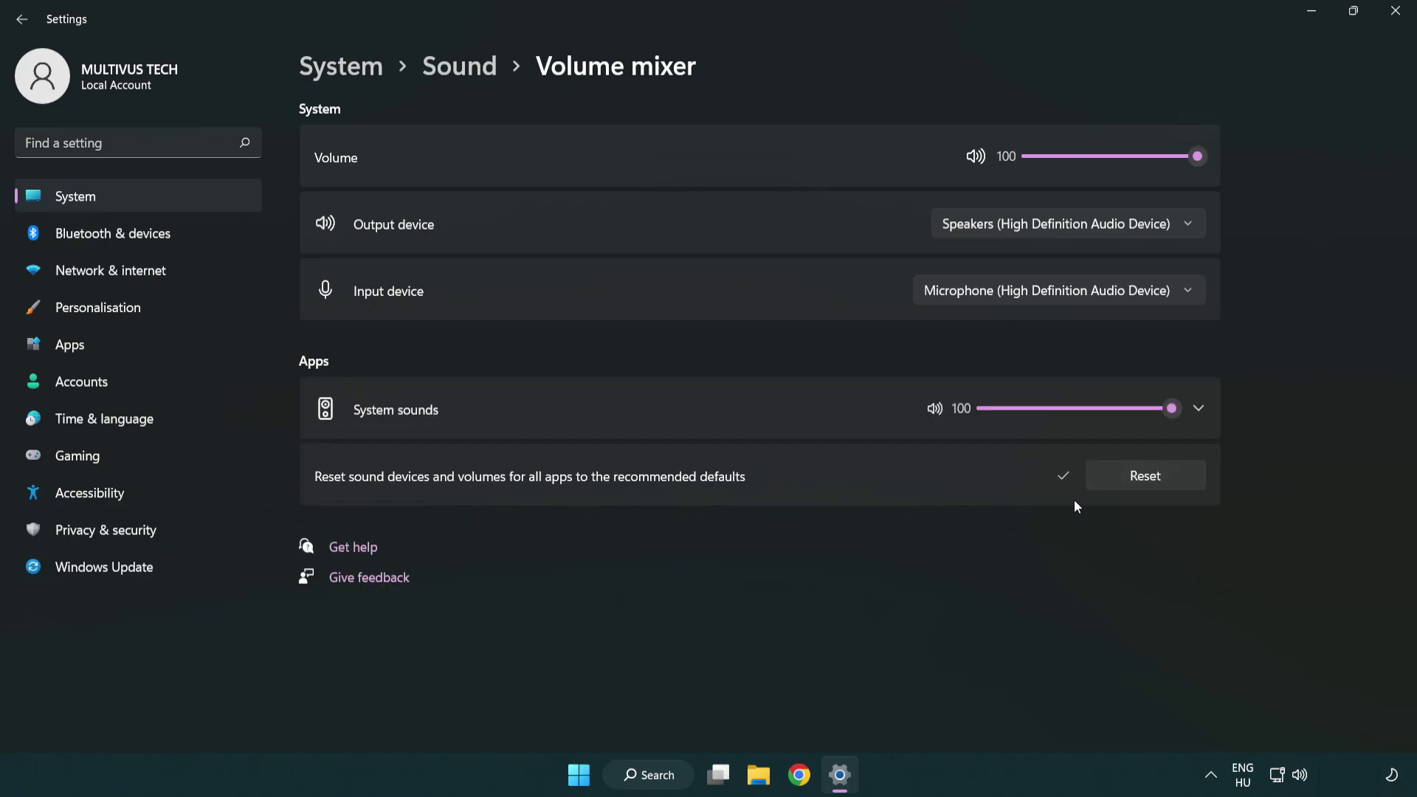
pyautogui.click(1401, 14)
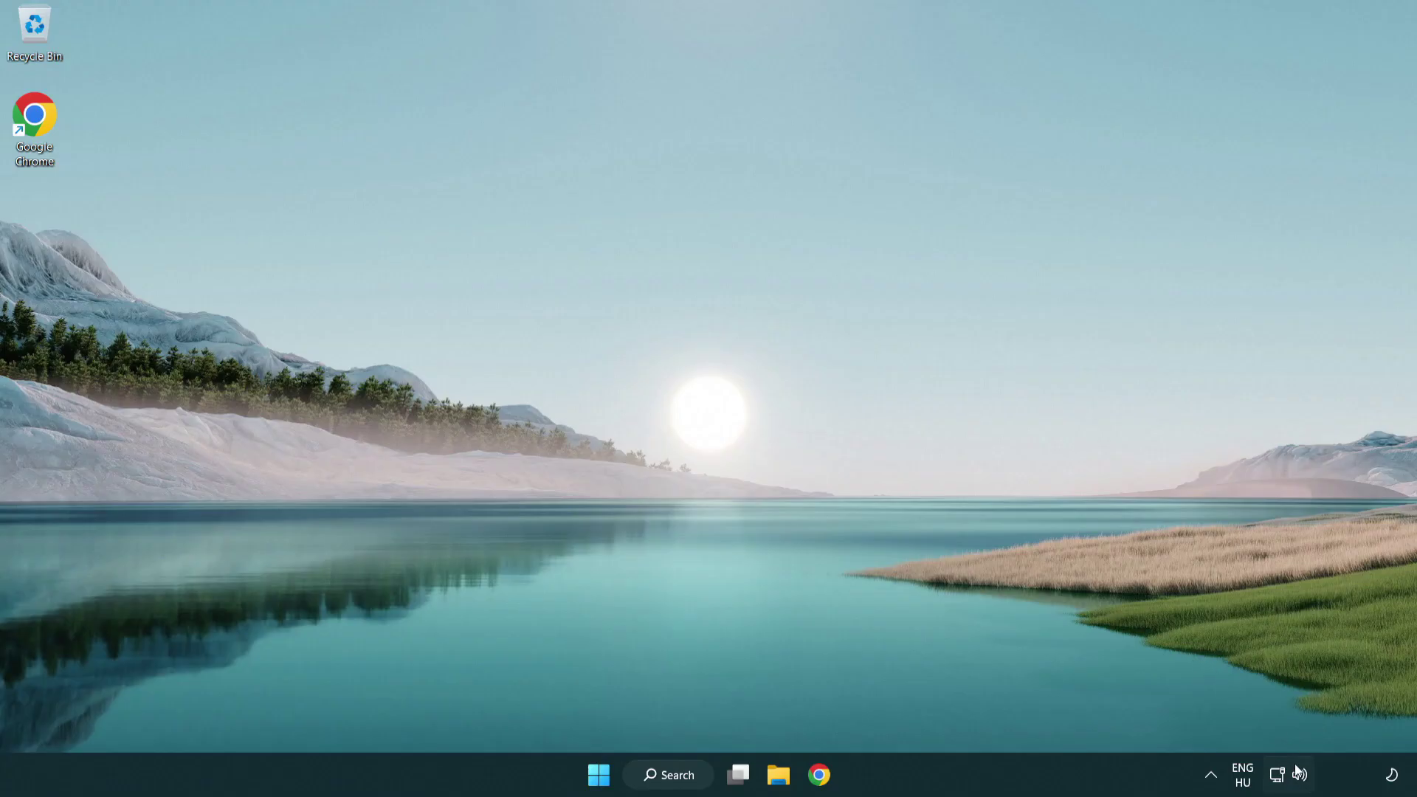
# Step: Go to System > Sound settings from the speaker icon and scroll to the Advanced section
pyautogui.rightClick(1300, 775)
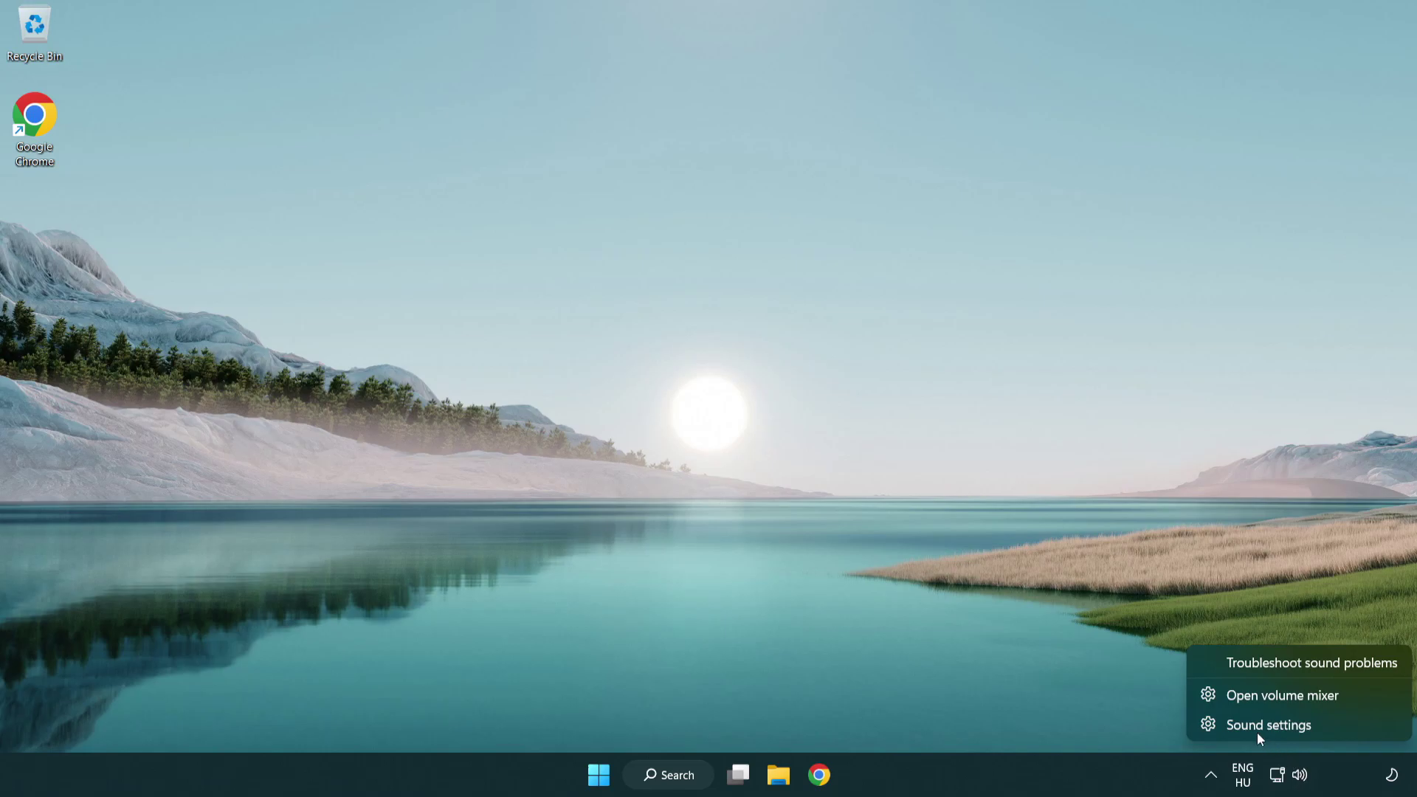
pyautogui.click(1356, 731)
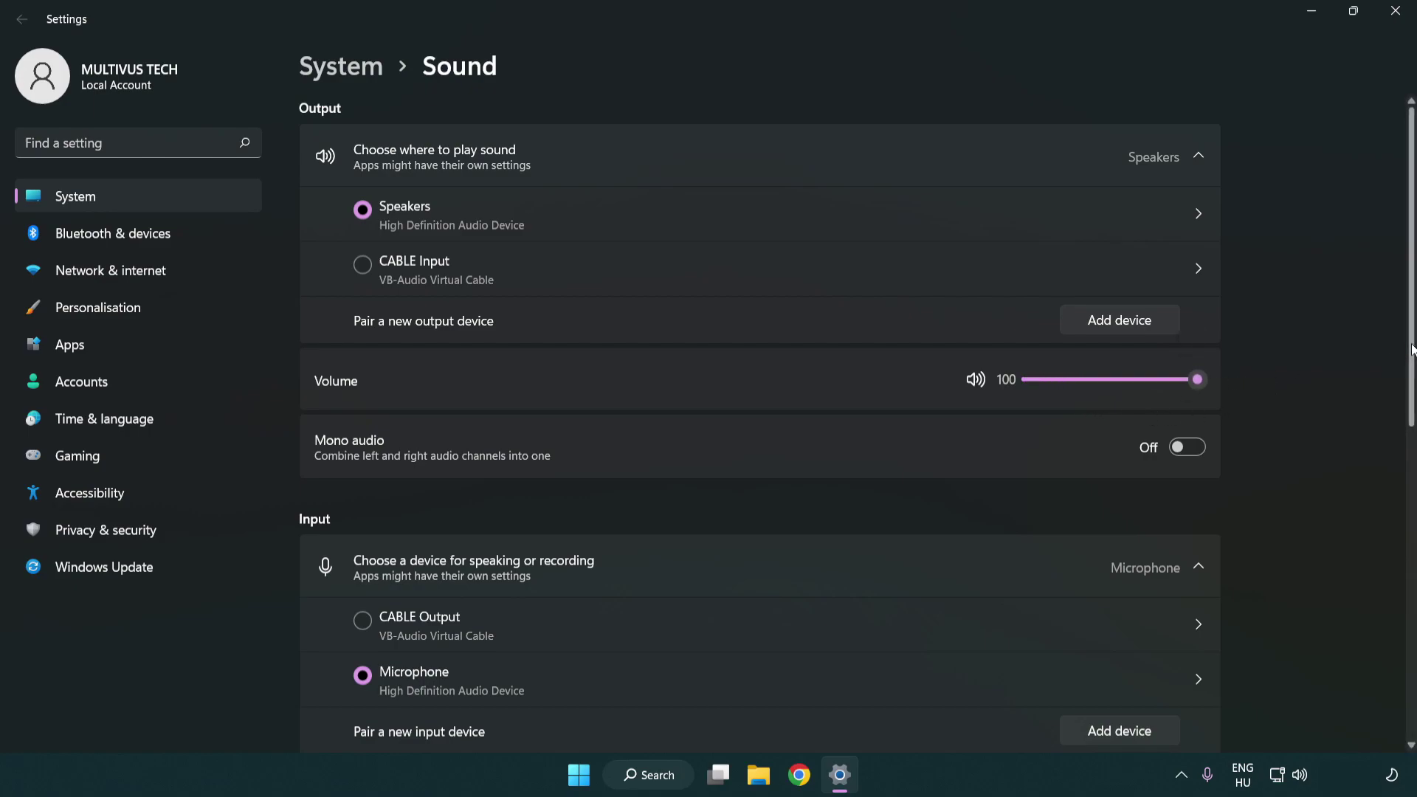
pyautogui.scroll(-5, 1412, 348)
pyautogui.scroll(-2, 1412, 413)
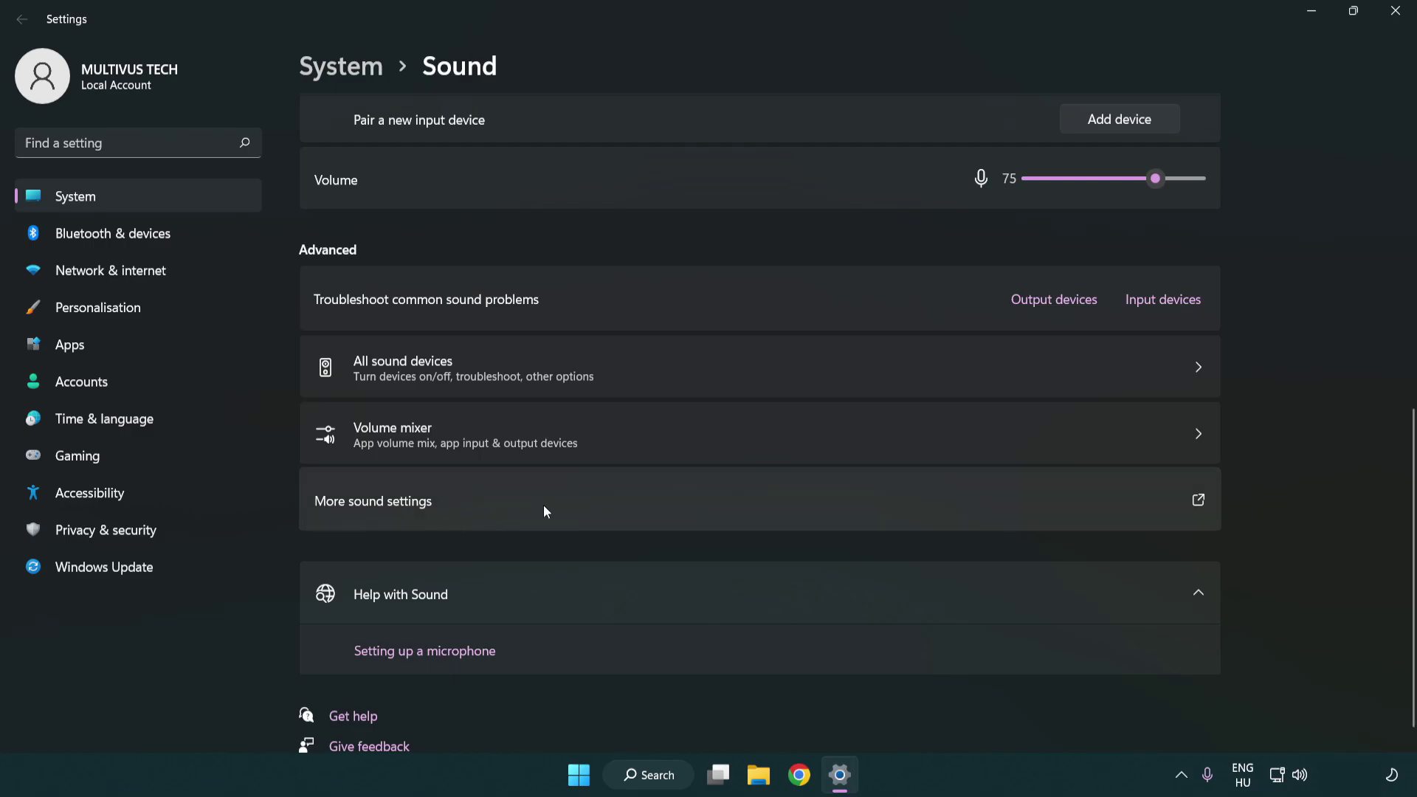
# Step: From More sound settings, disable the CABLE Input device on the Playback tab
pyautogui.click(544, 505)
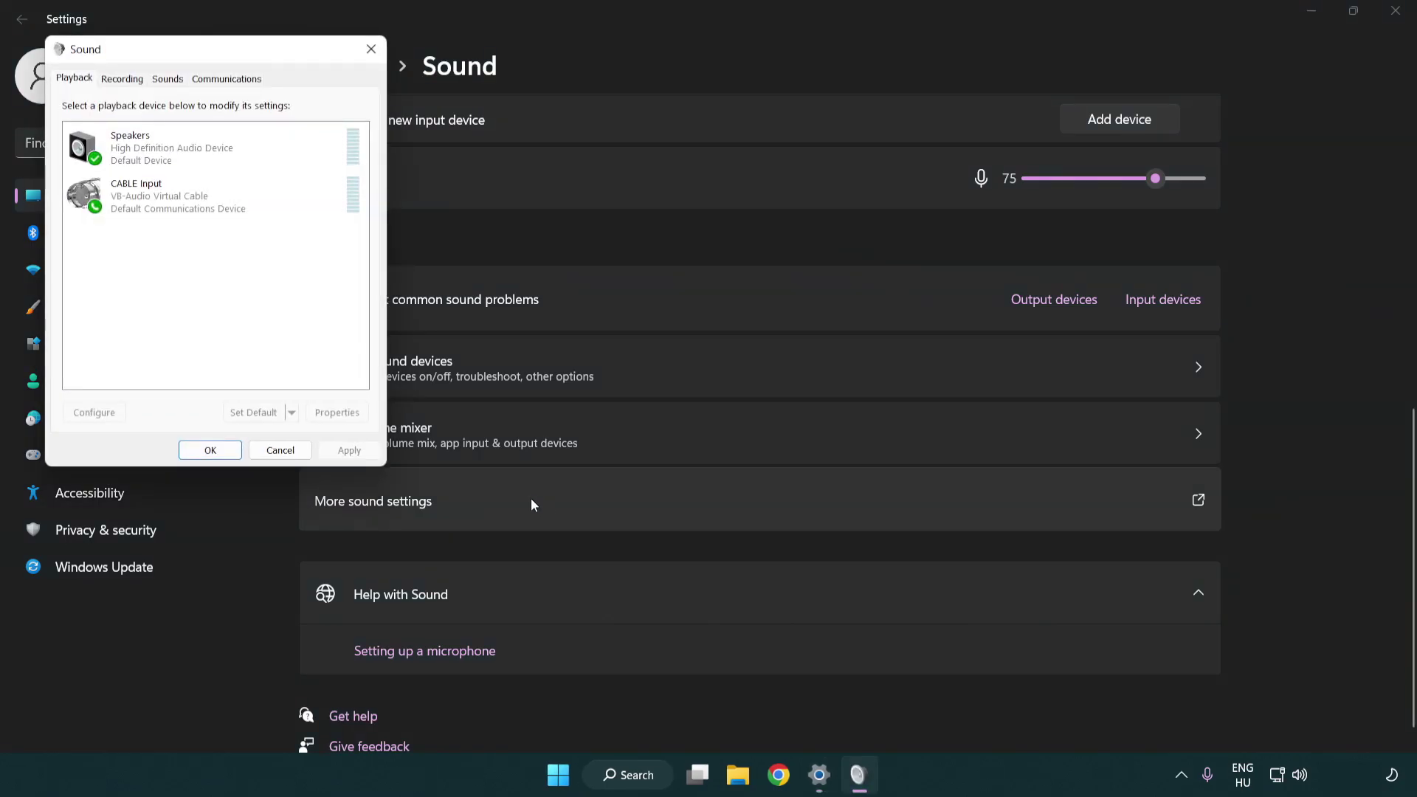
pyautogui.moveTo(251, 58); pyautogui.dragTo(728, 191)
pyautogui.click(680, 340)
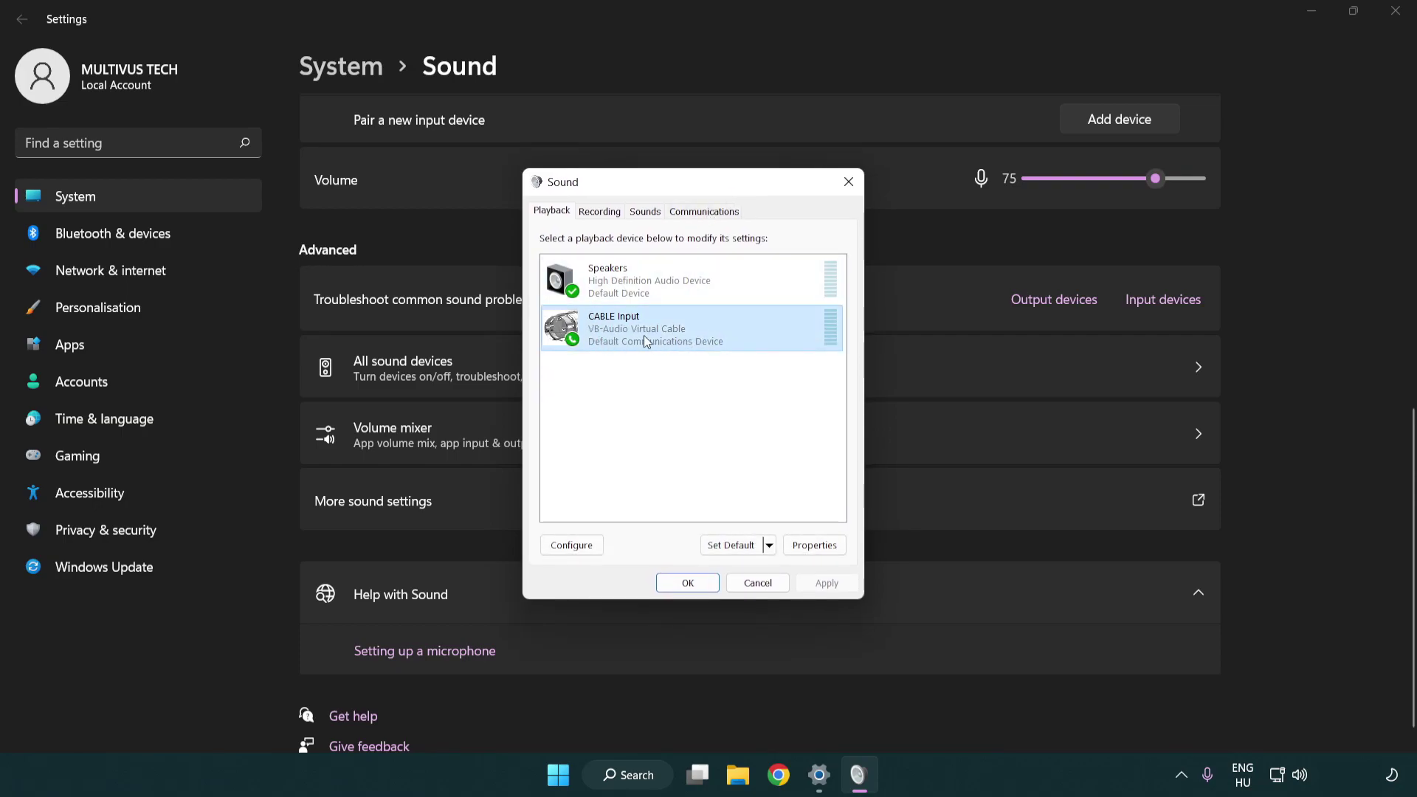
pyautogui.rightClick(644, 341)
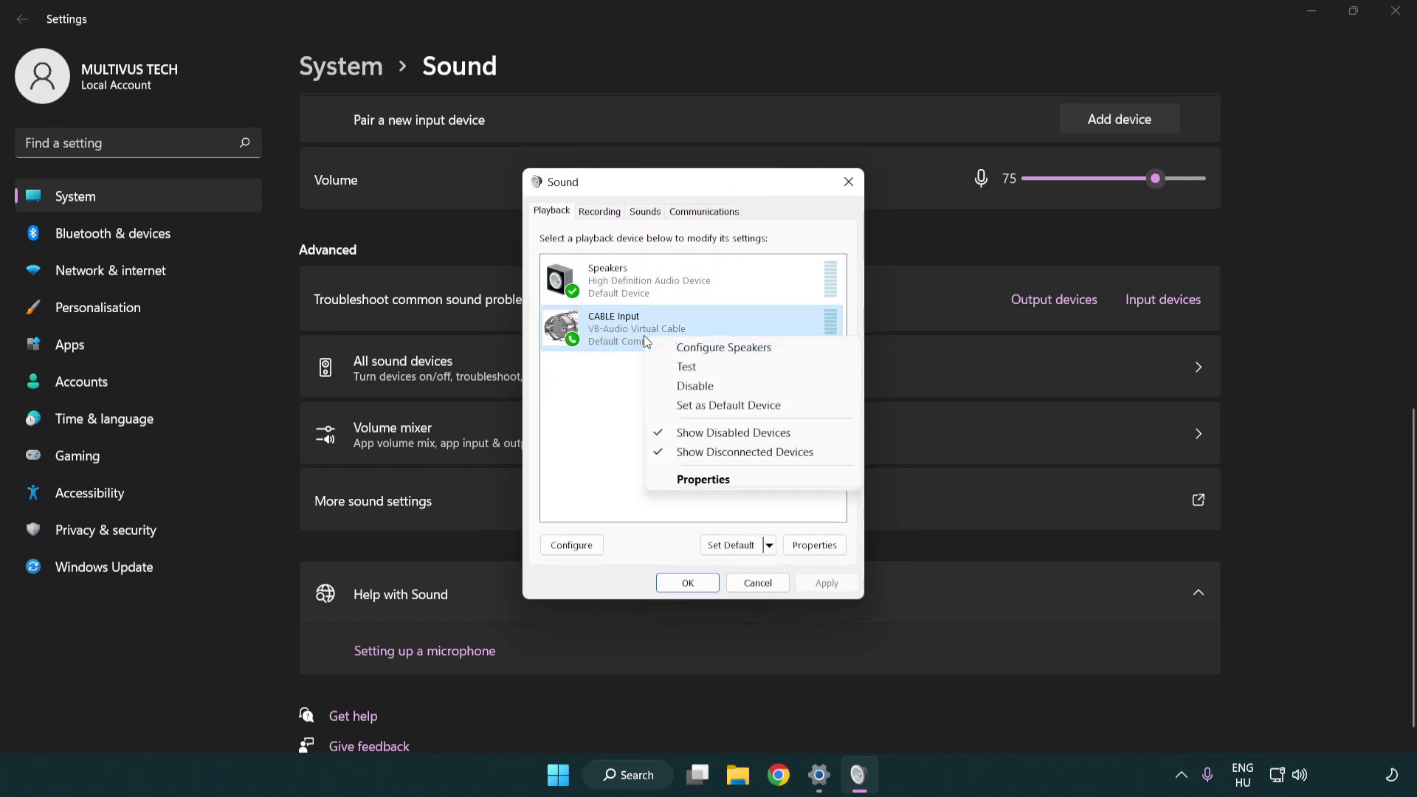
pyautogui.click(733, 386)
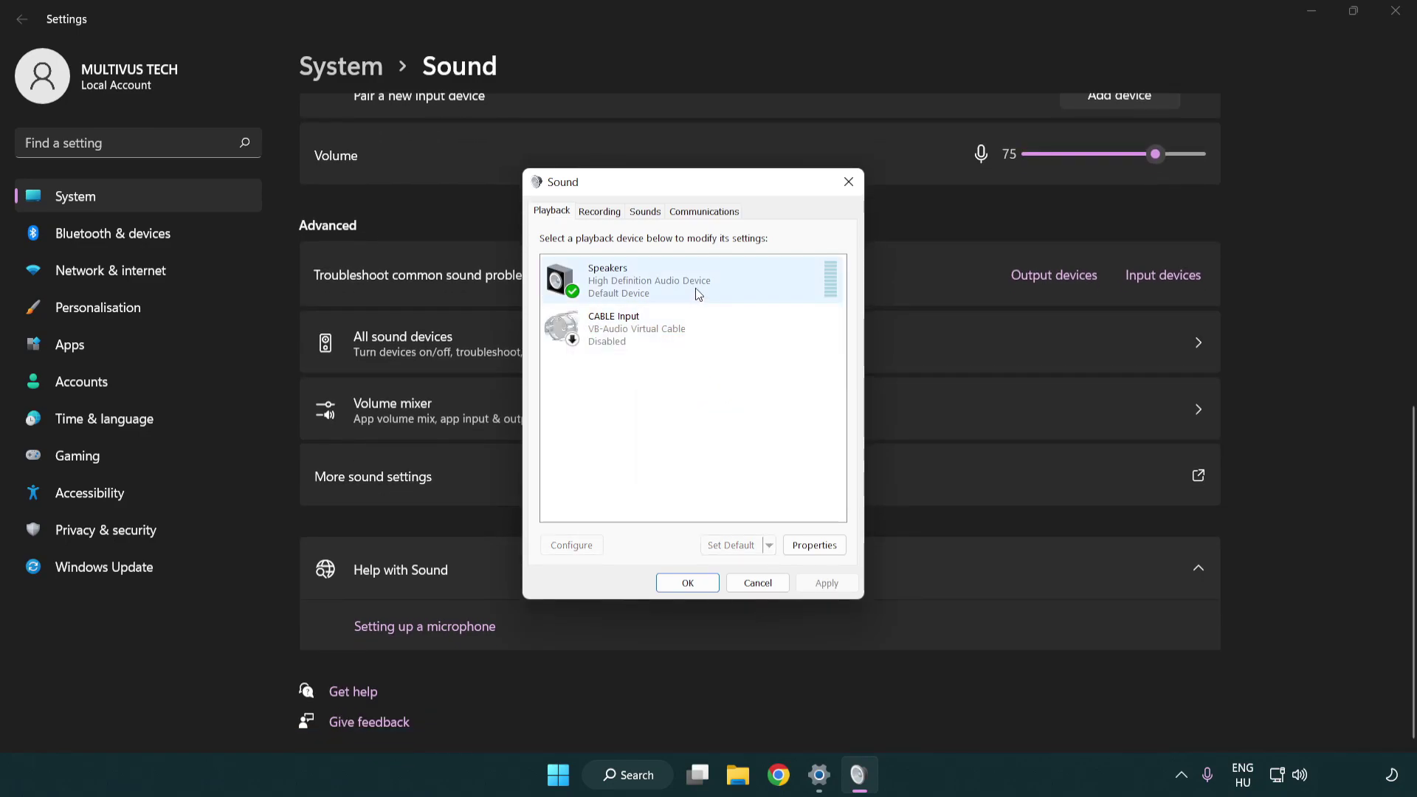
# Step: Configure the Speakers as 7.1 Surround, keeping all optional and full-range speakers
pyautogui.rightClick(720, 280)
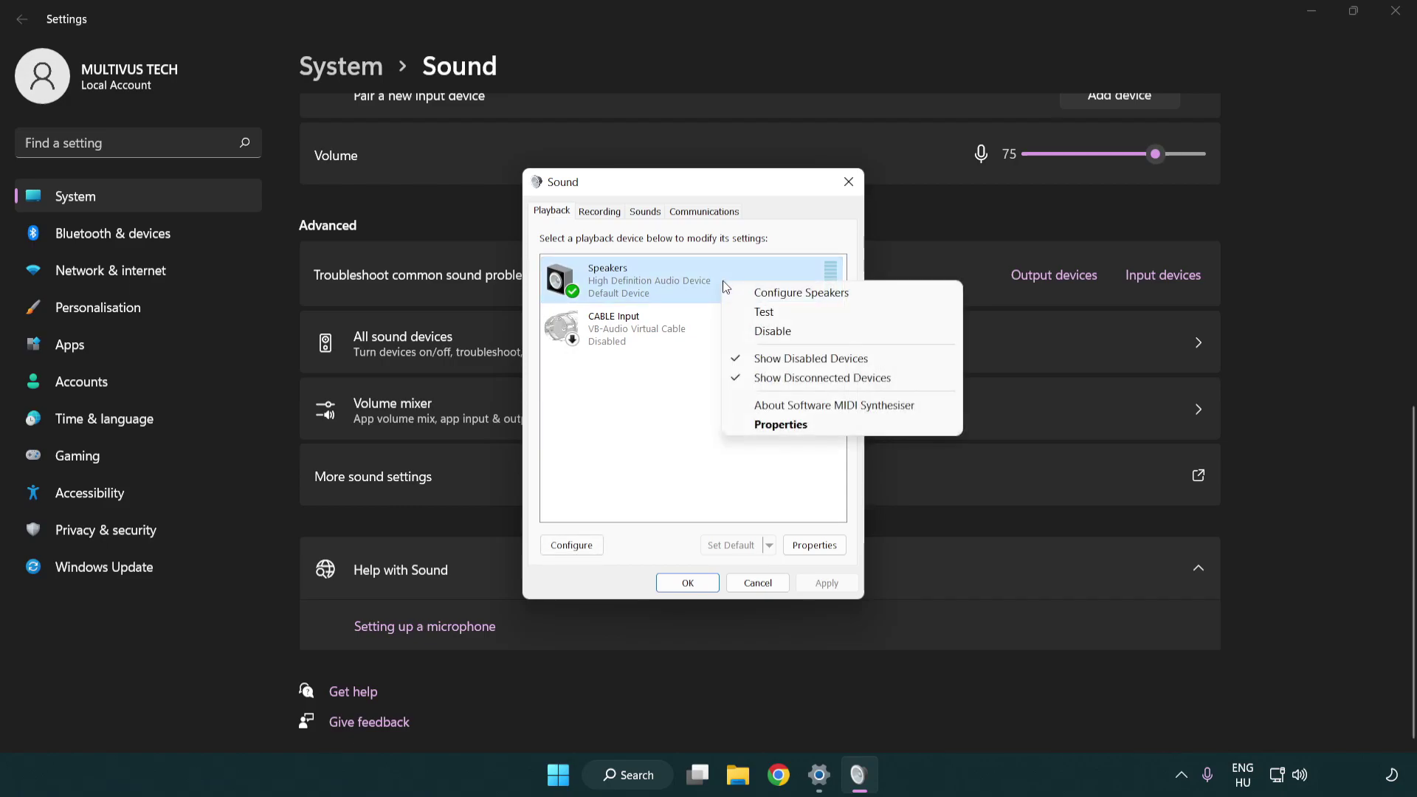
pyautogui.click(781, 294)
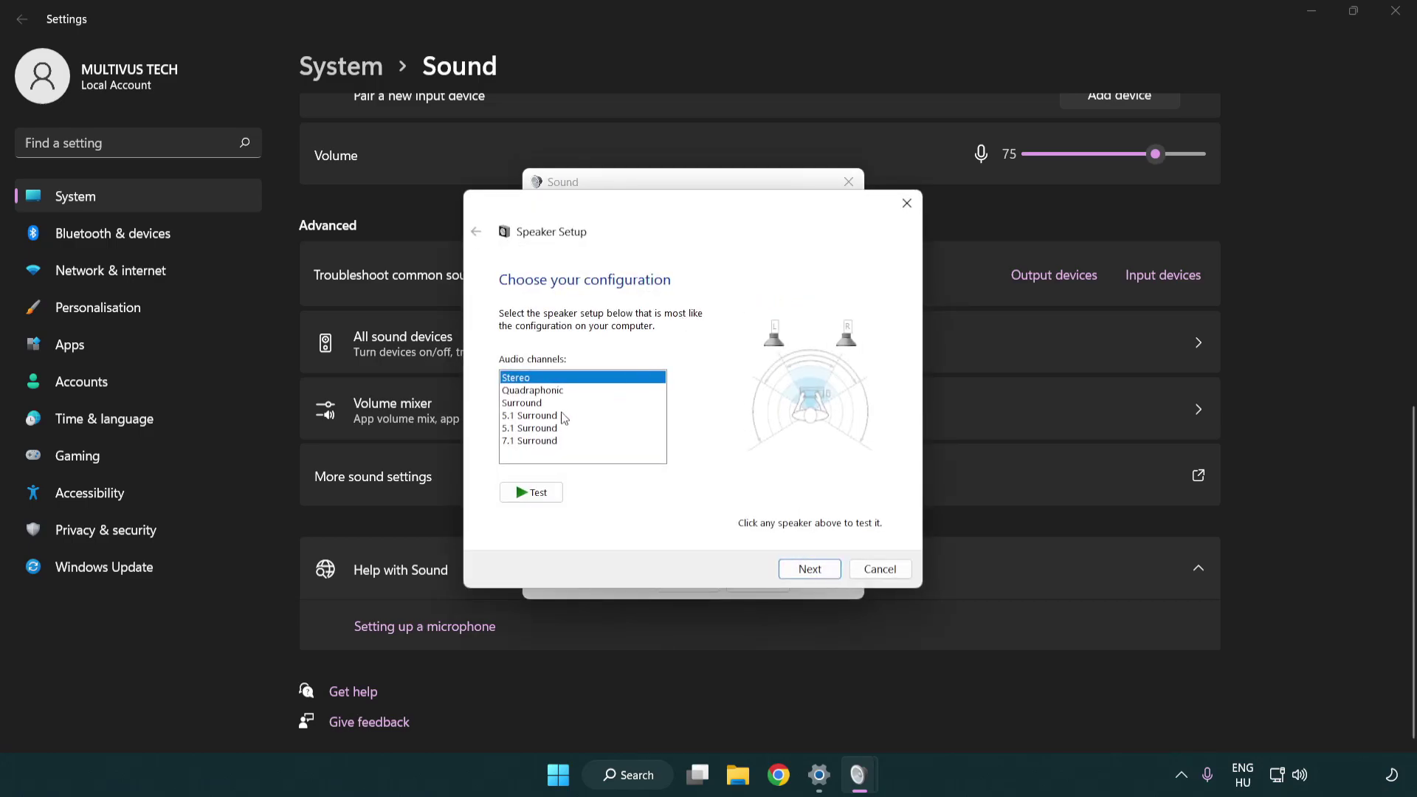
pyautogui.moveTo(562, 415); pyautogui.dragTo(563, 446)
pyautogui.click(790, 569)
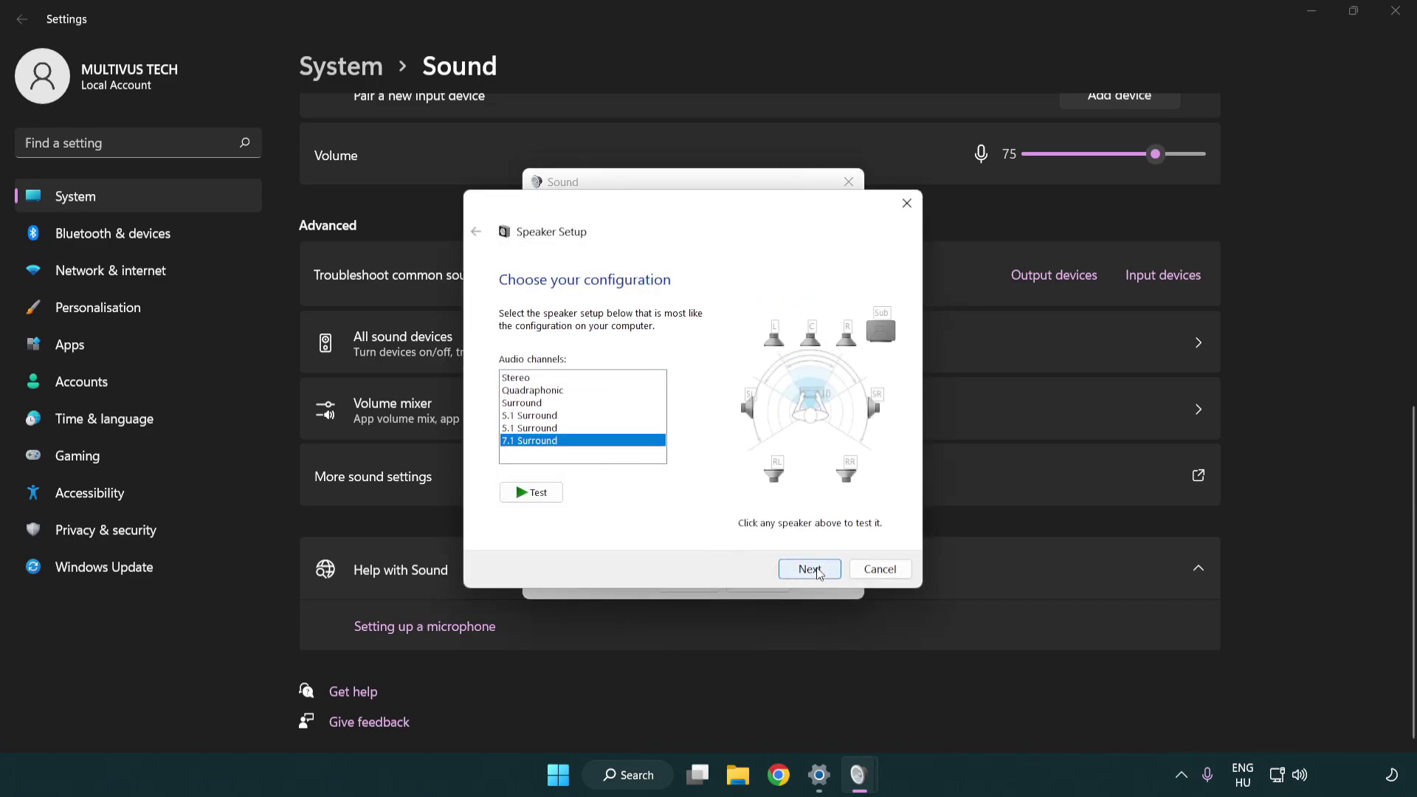
pyautogui.click(812, 570)
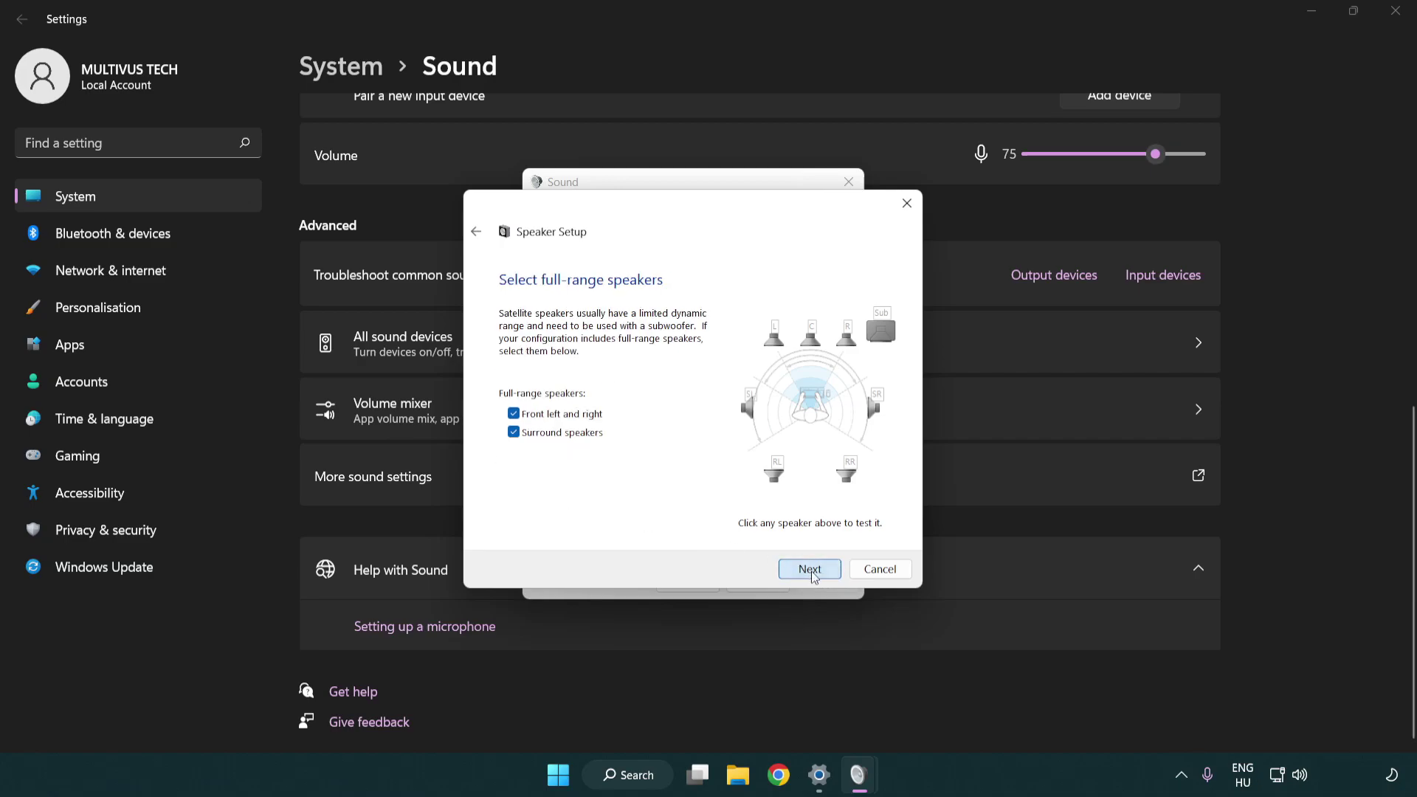
pyautogui.click(792, 567)
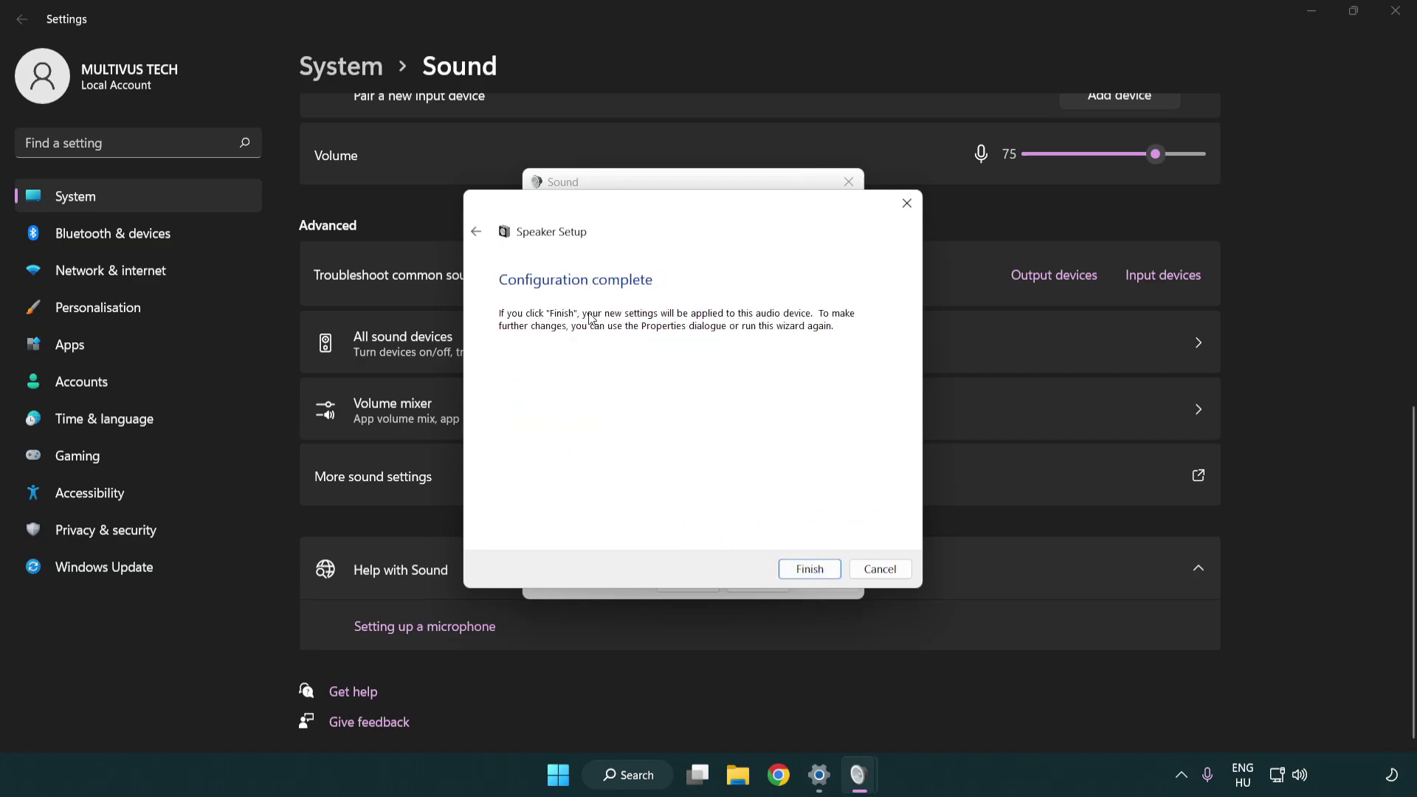
pyautogui.click(810, 569)
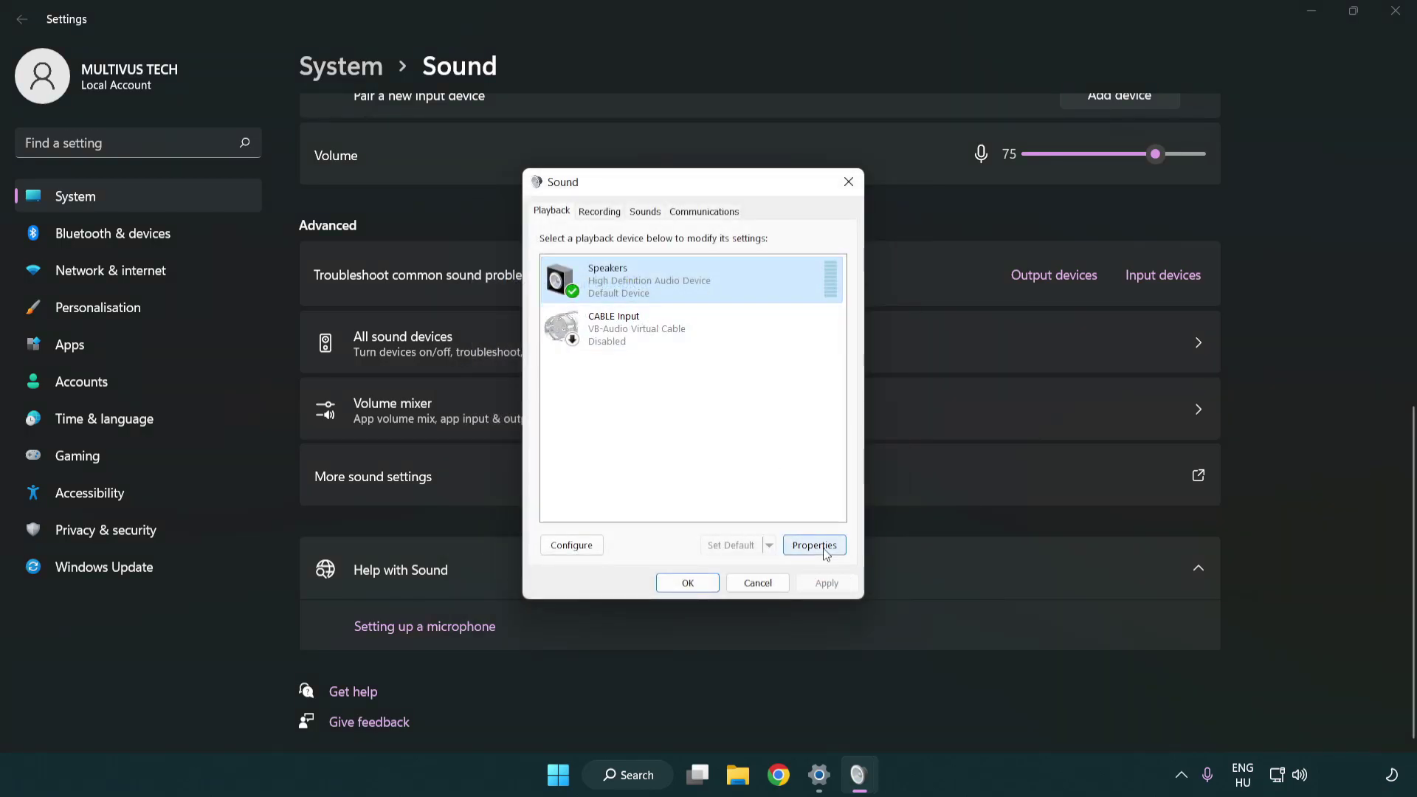
# Step: Turn off all sound enhancements in the Speakers properties
pyautogui.click(815, 546)
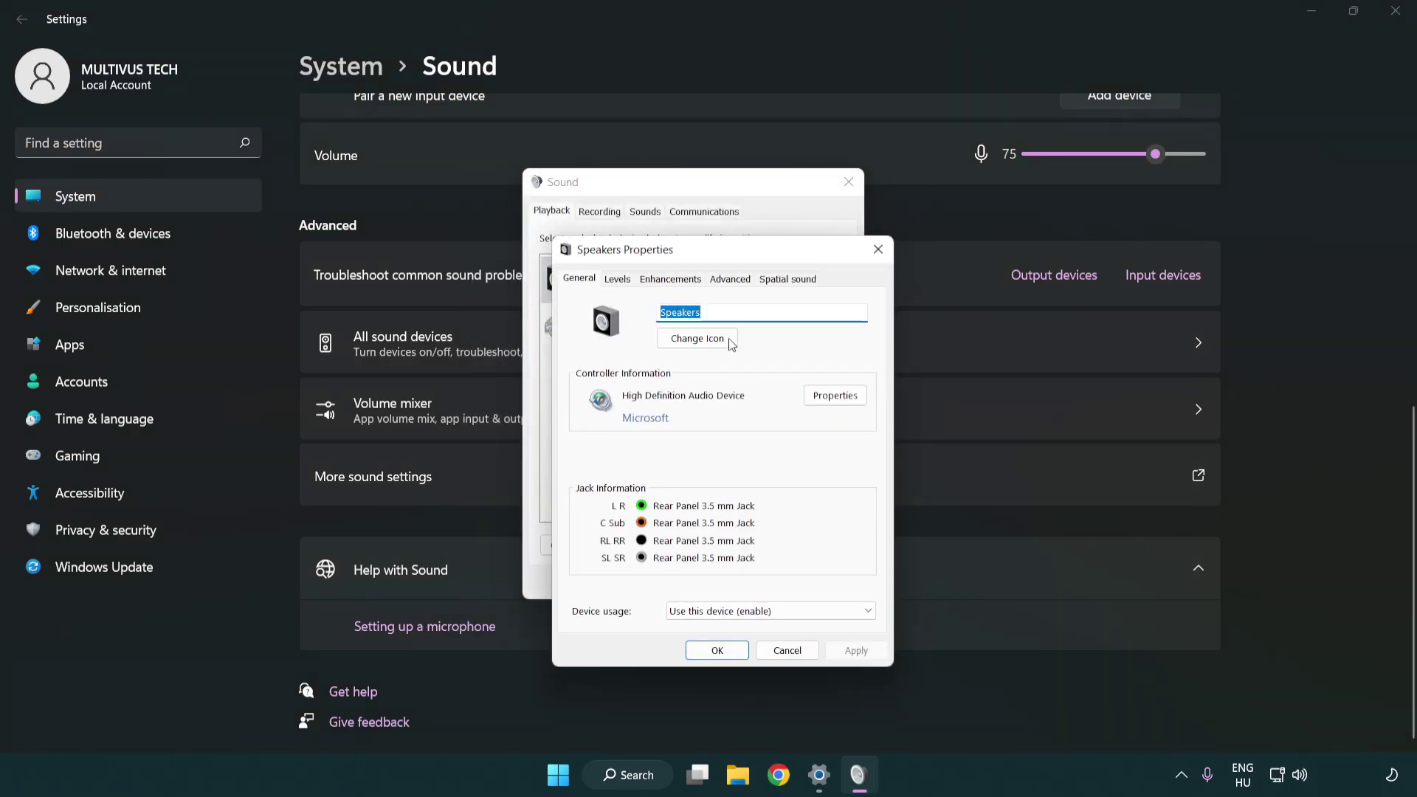
pyautogui.moveTo(715, 254); pyautogui.dragTo(690, 195)
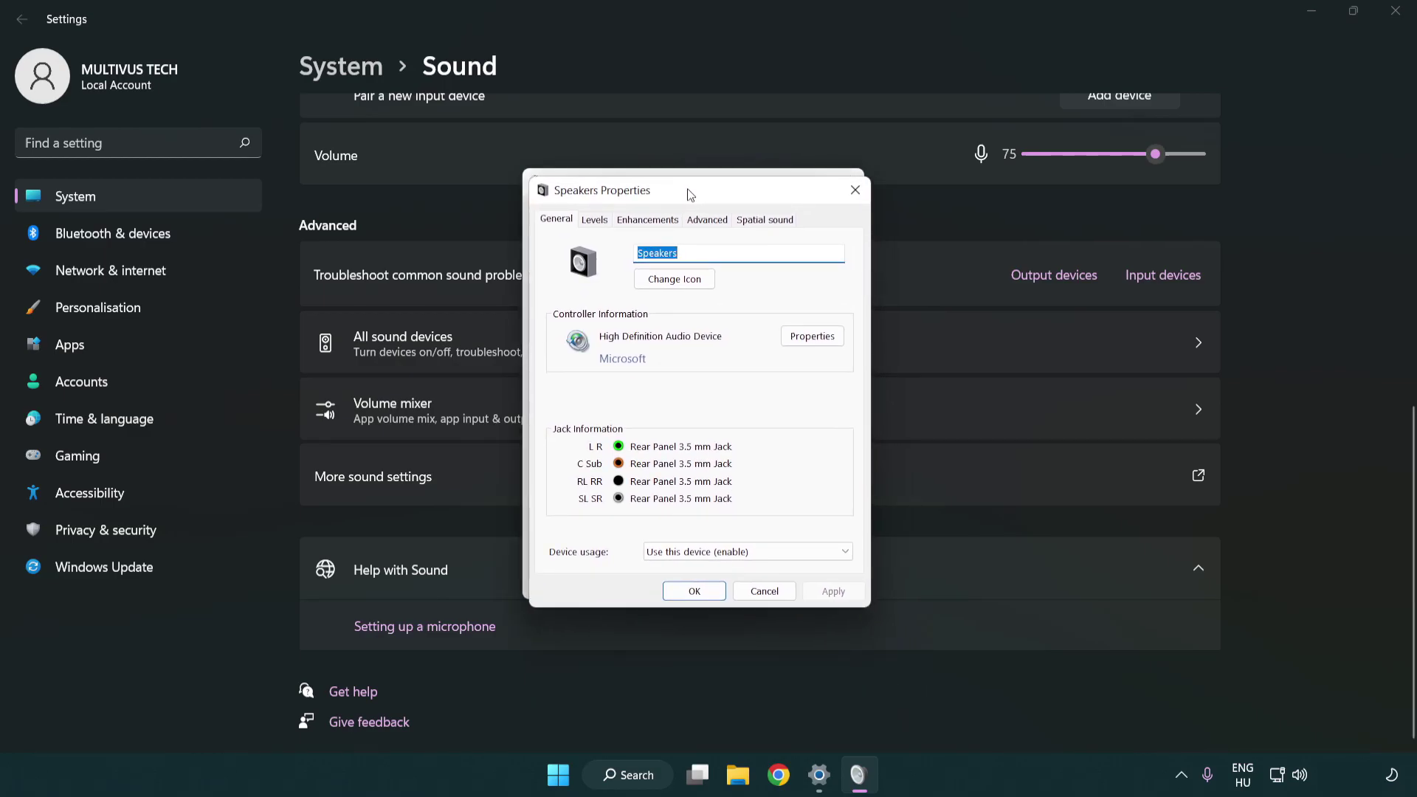
pyautogui.click(654, 218)
pyautogui.click(559, 296)
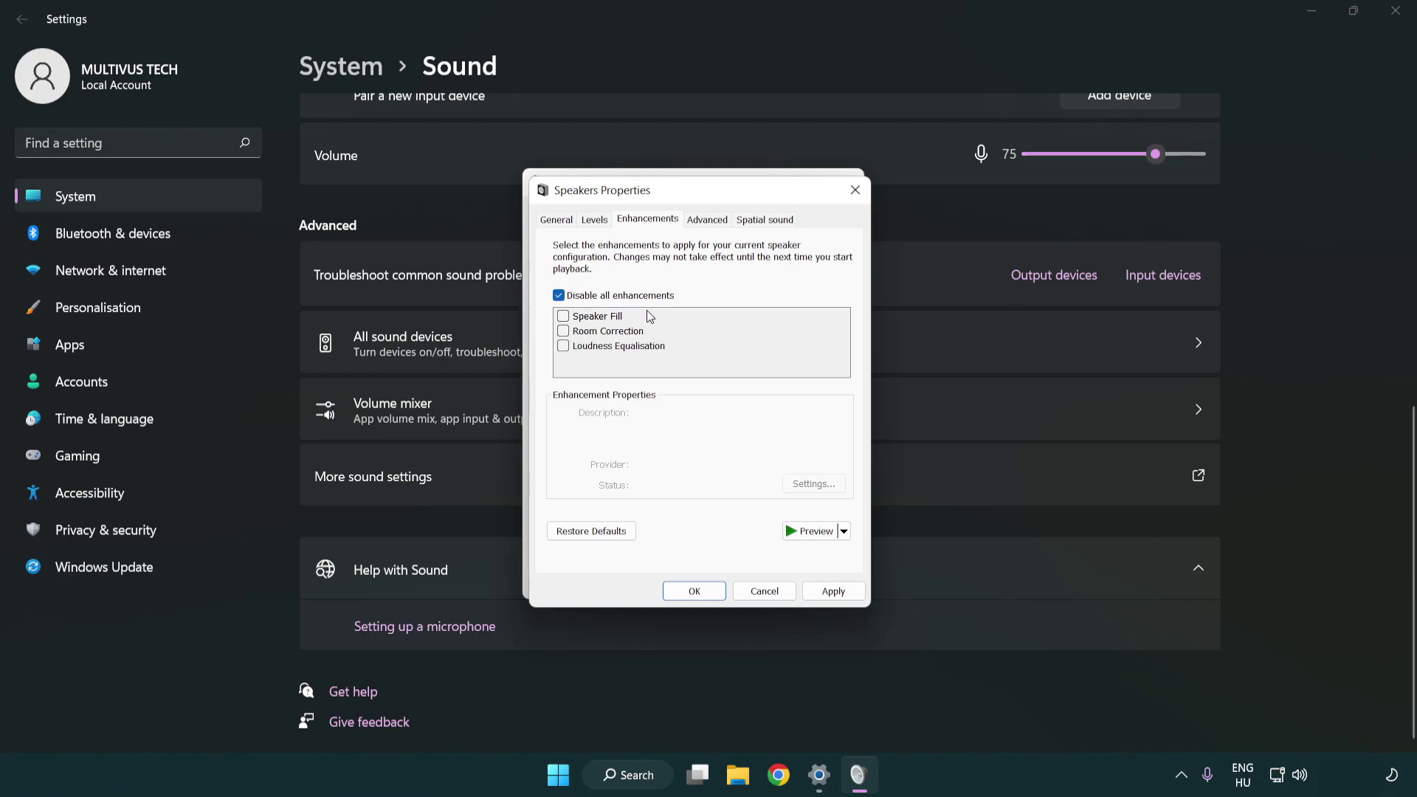
# Step: Set the Speakers default format to 16 bit, 48000 Hz (DVD Quality) and close both sound dialogs
pyautogui.click(709, 221)
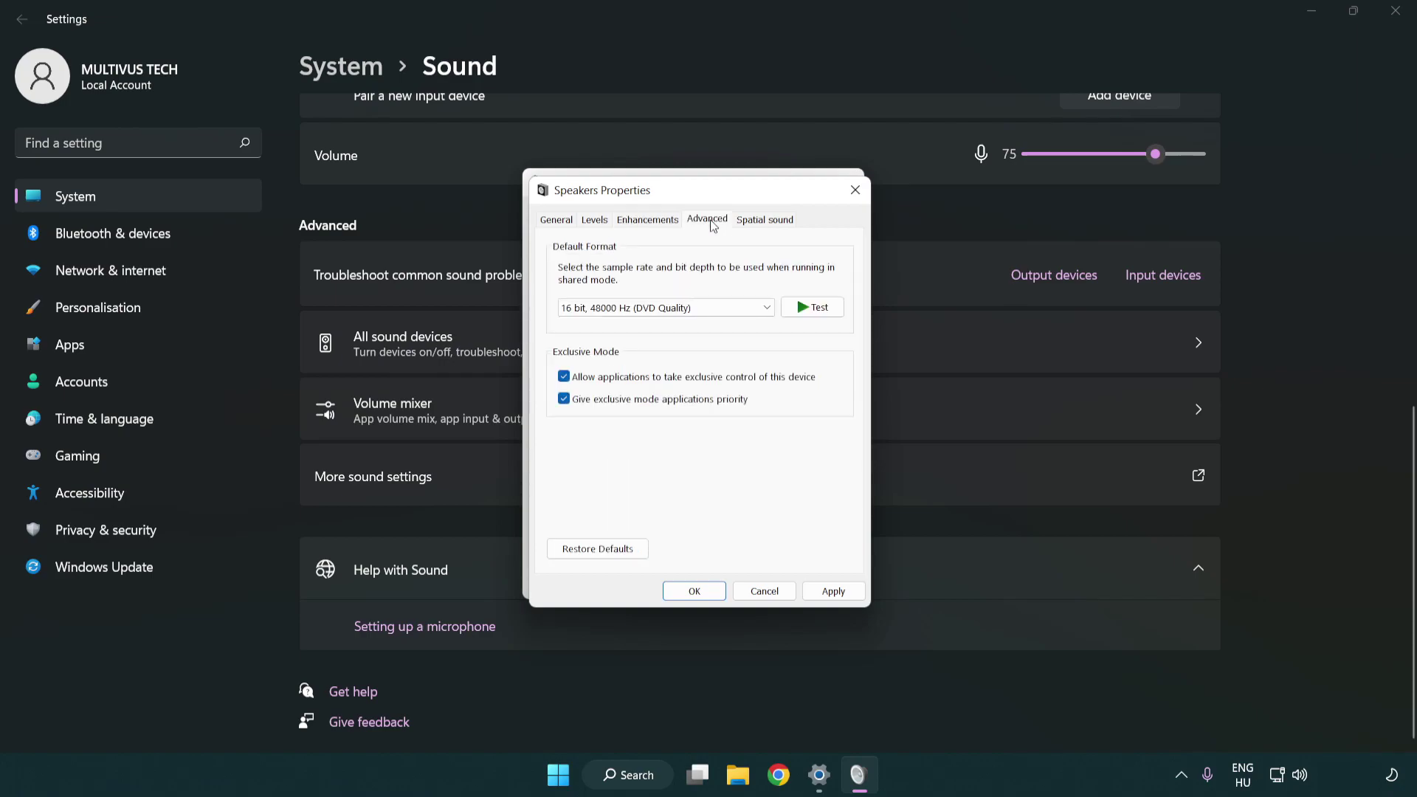
pyautogui.click(626, 308)
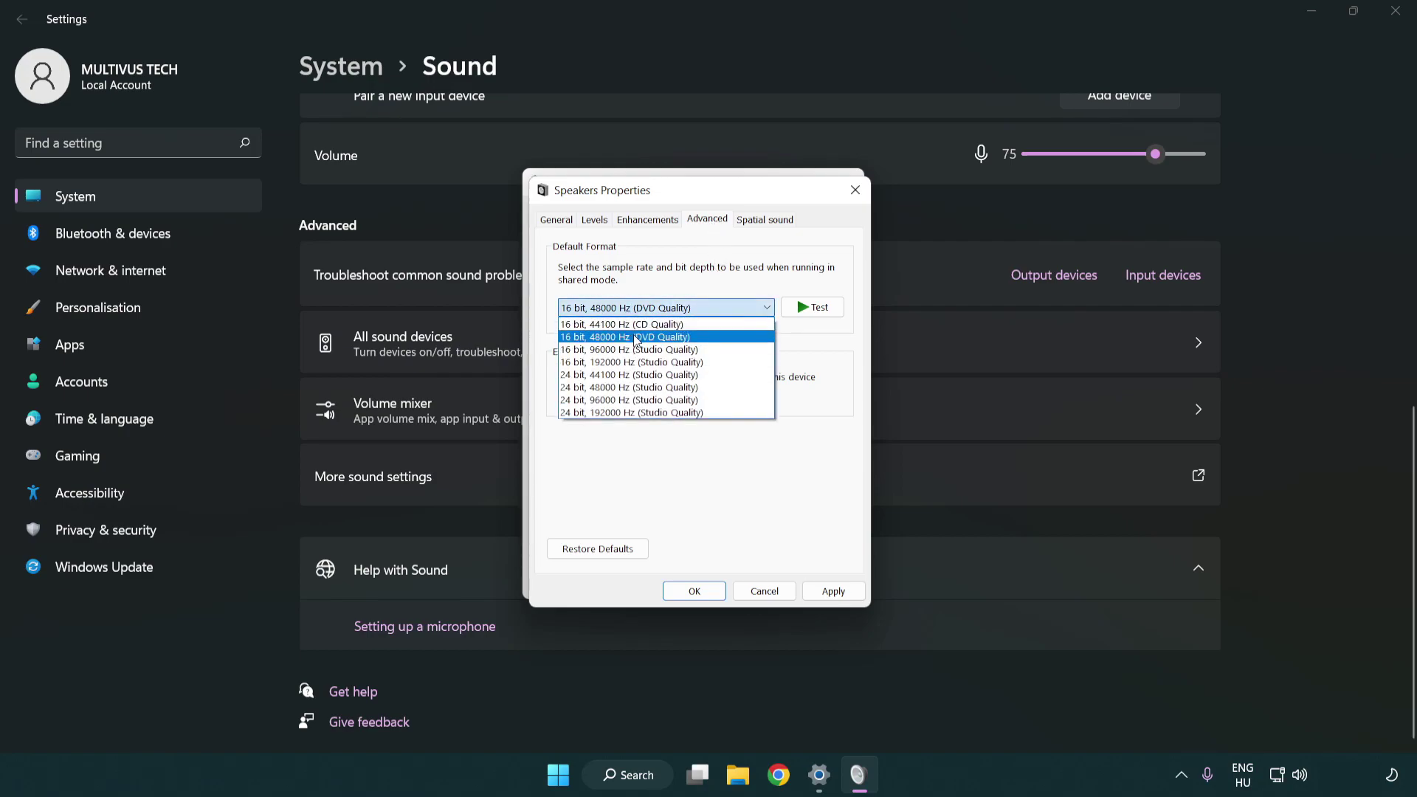
pyautogui.click(636, 338)
pyautogui.click(830, 594)
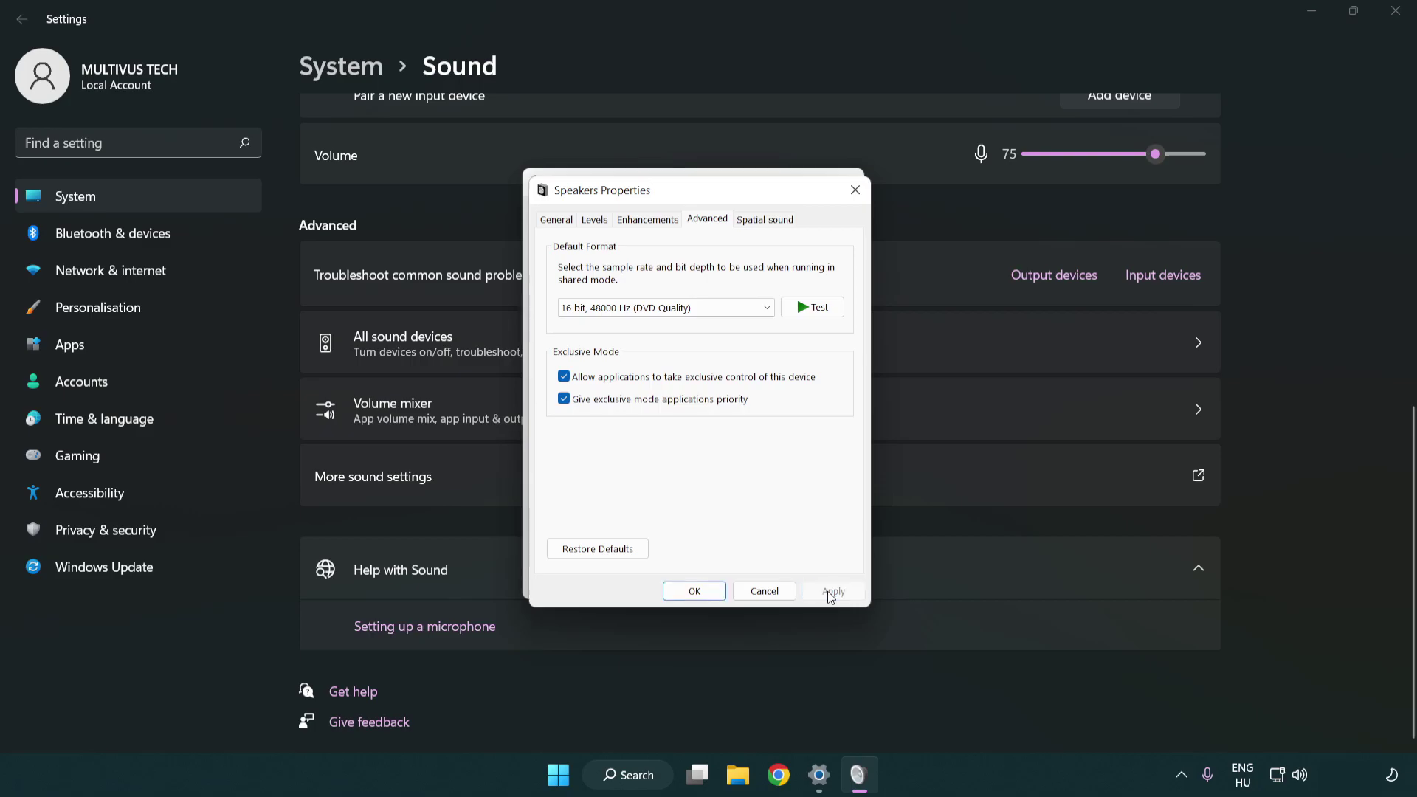
pyautogui.click(696, 592)
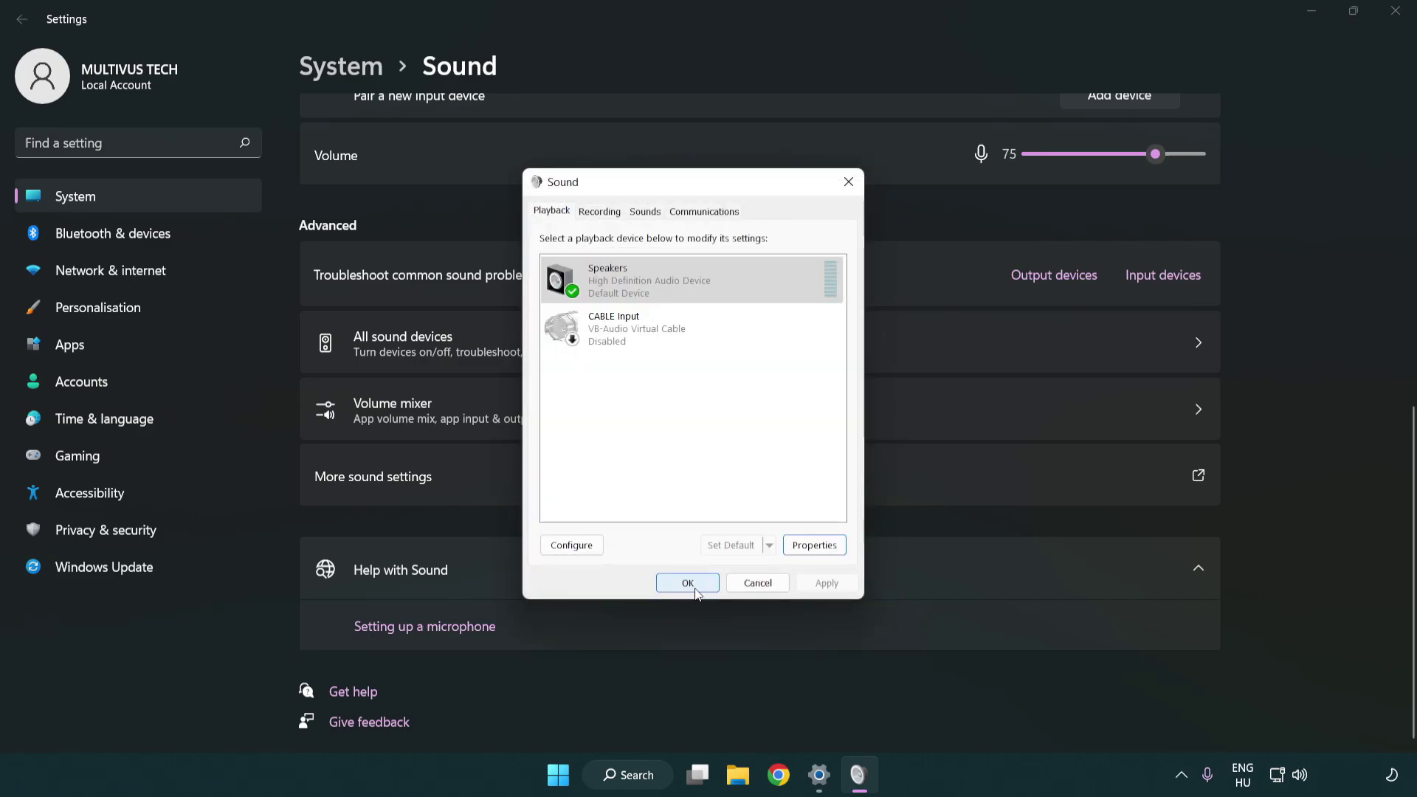
pyautogui.click(689, 587)
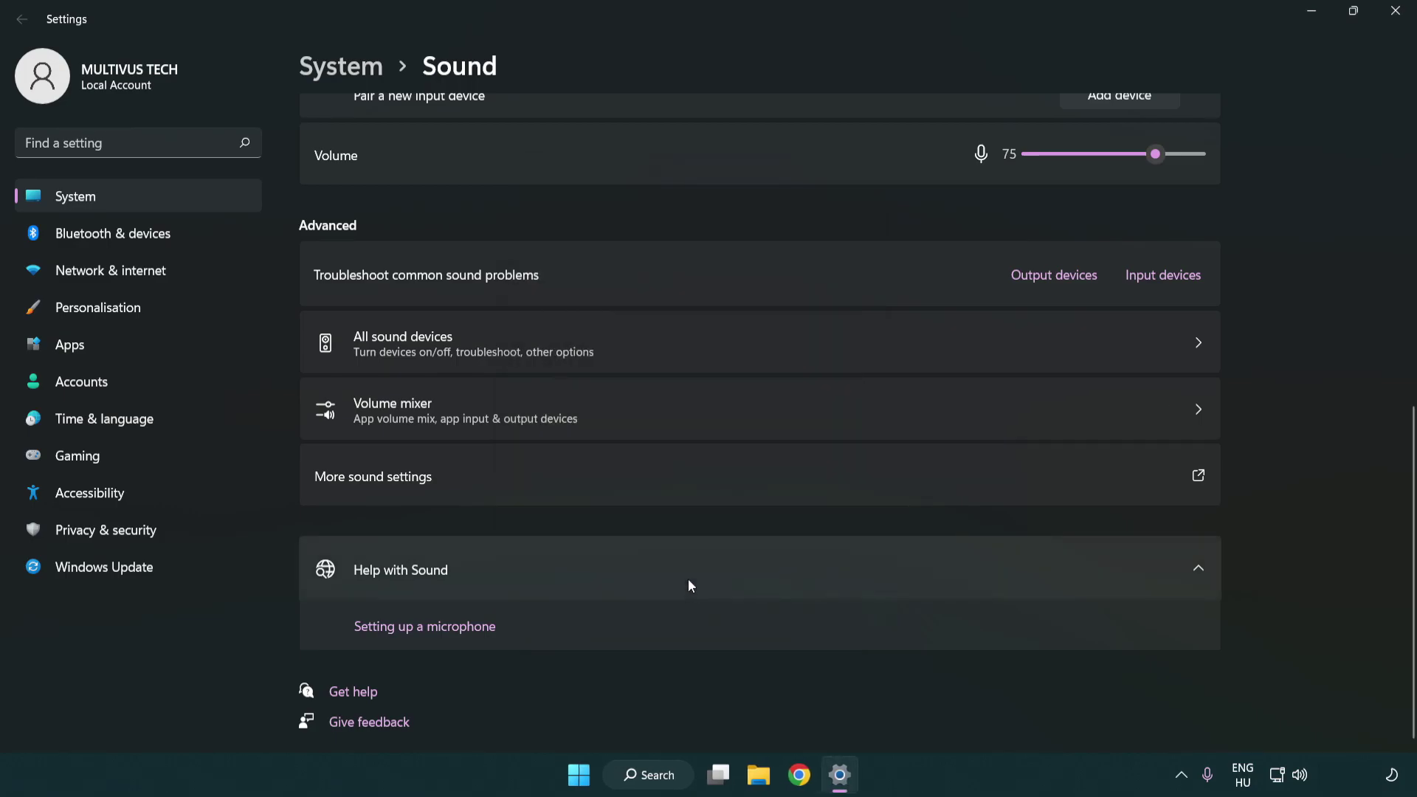
# Step: Close Settings and search Windows for 'device manager'
pyautogui.click(1395, 12)
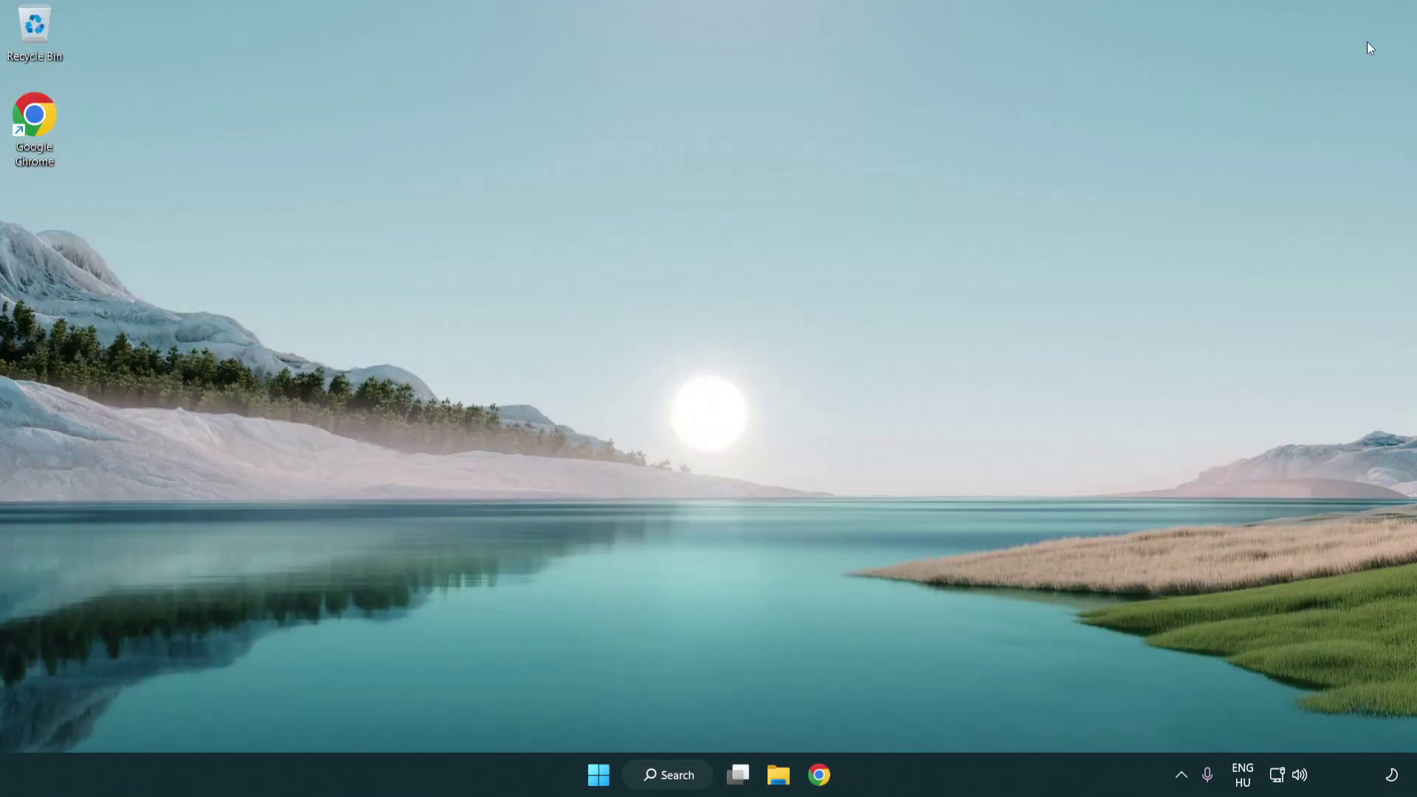
pyautogui.click(601, 782)
pyautogui.click(941, 715)
pyautogui.click(684, 787)
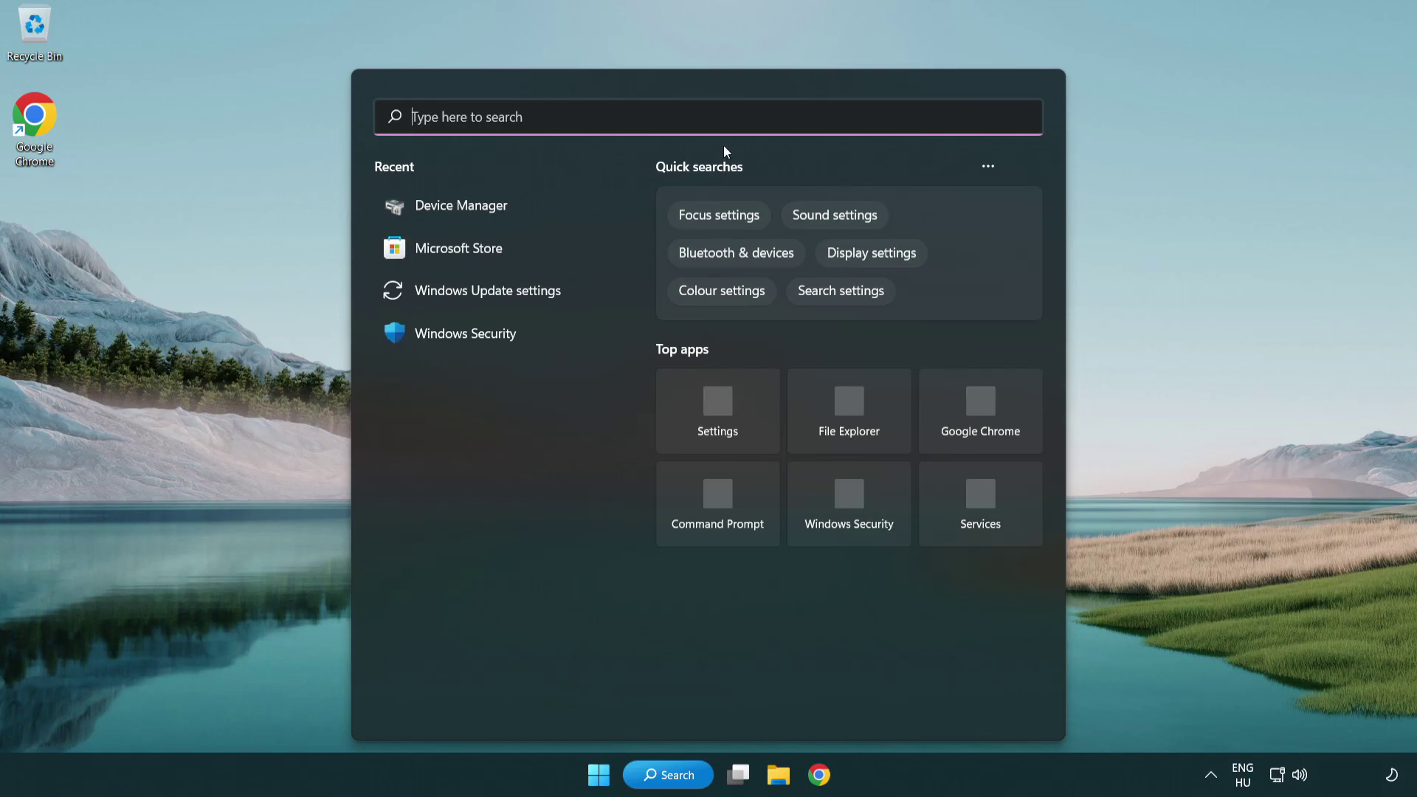
pyautogui.write('device manager')
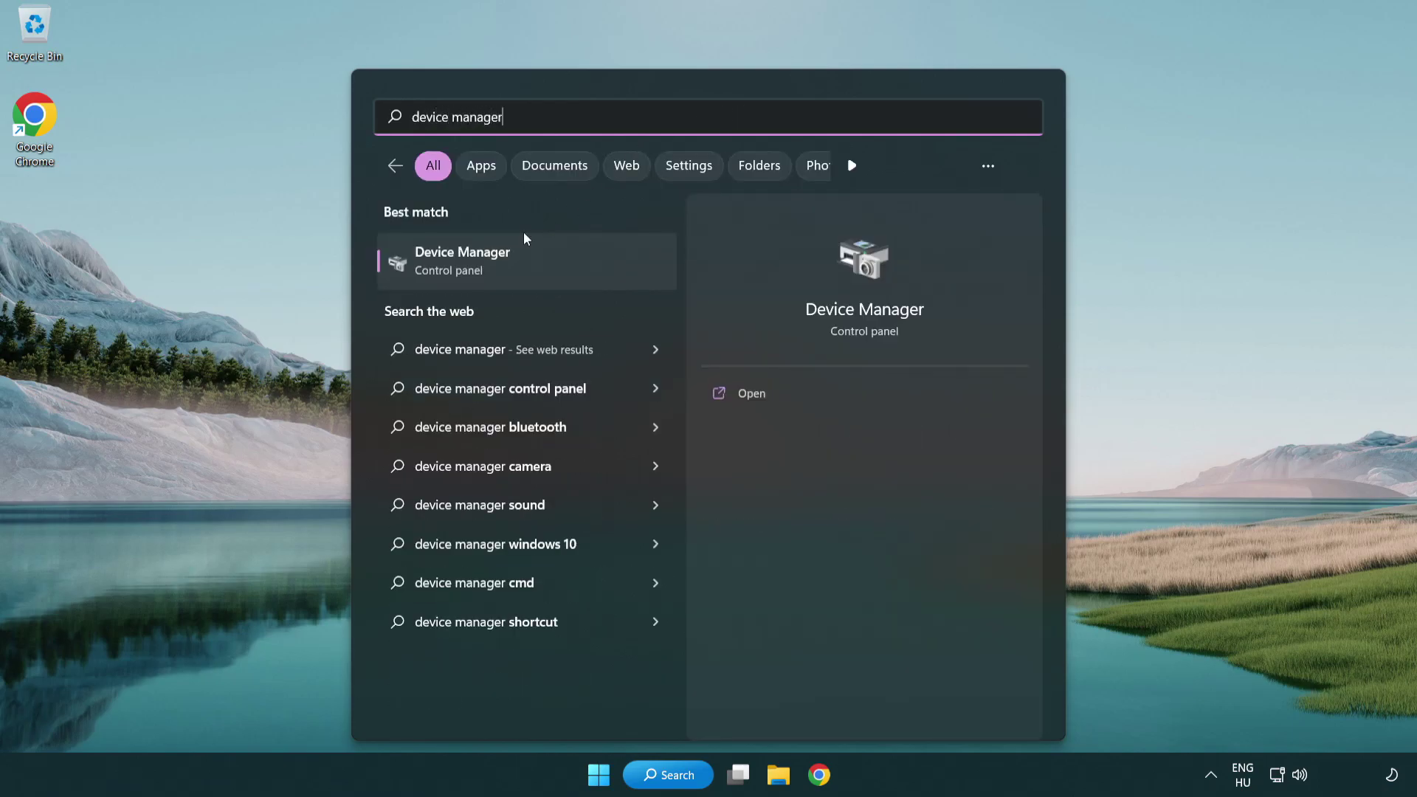
# Step: Launch Device Manager, expand Sound, video and game controllers, and right-click High Definition Audio Device
pyautogui.click(581, 268)
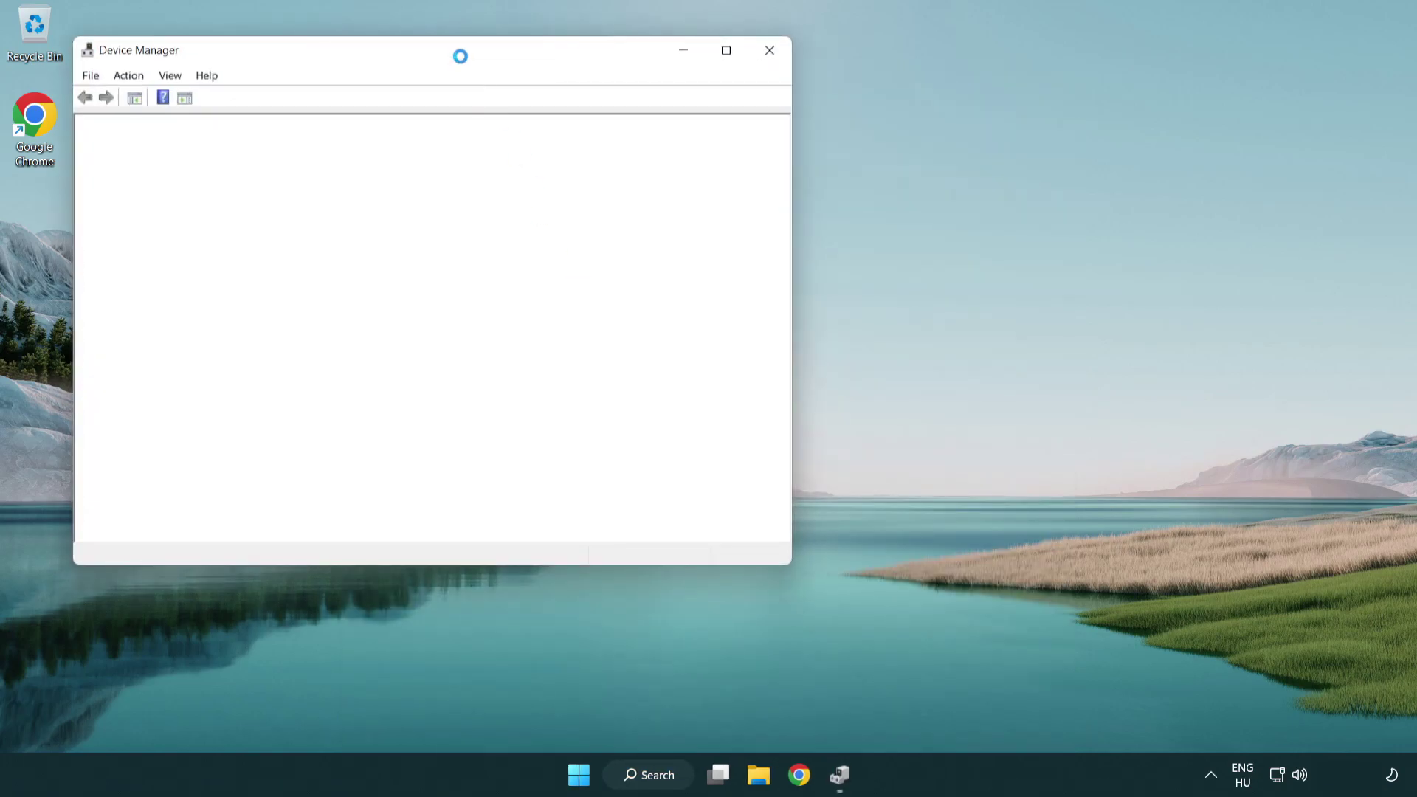
pyautogui.moveTo(445, 44); pyautogui.dragTo(718, 132)
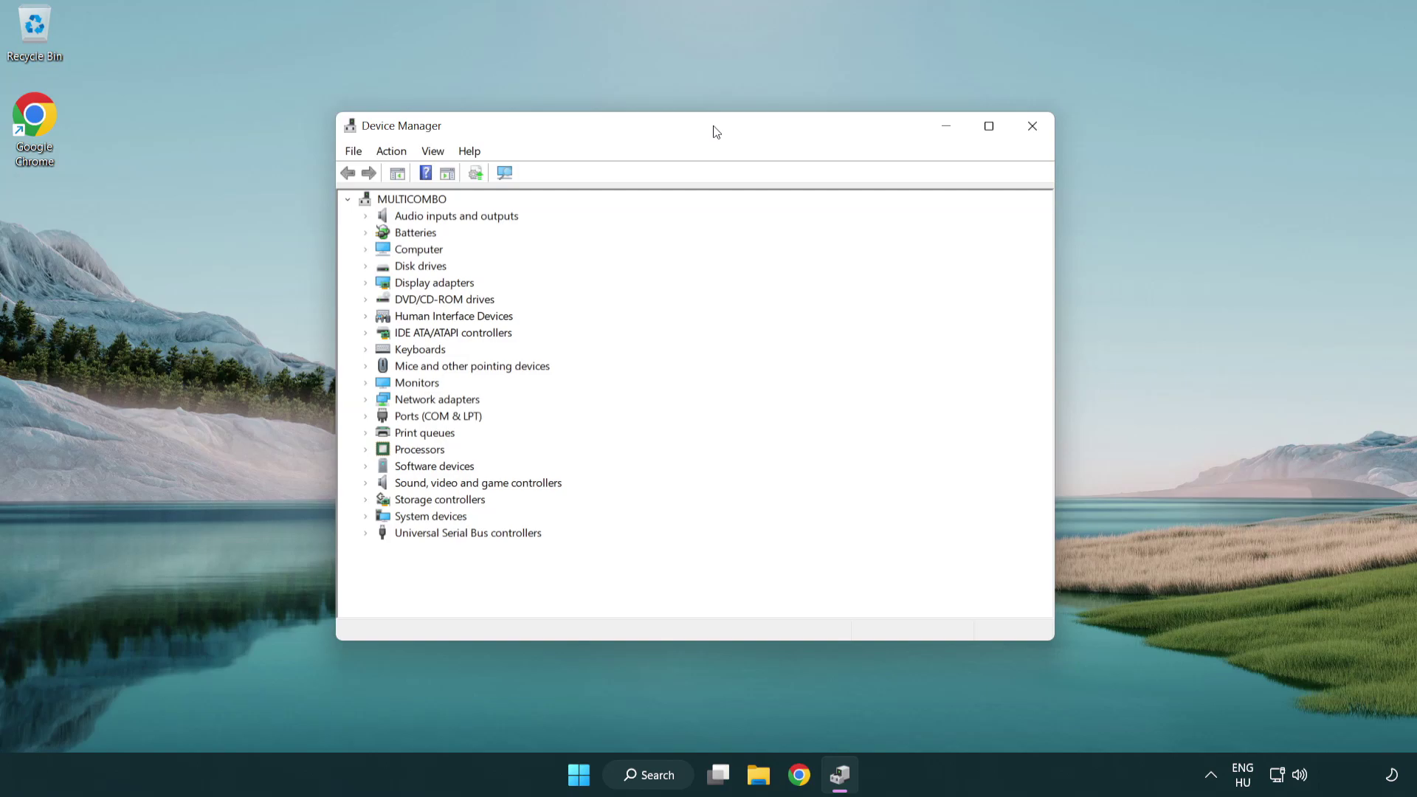
pyautogui.click(391, 483)
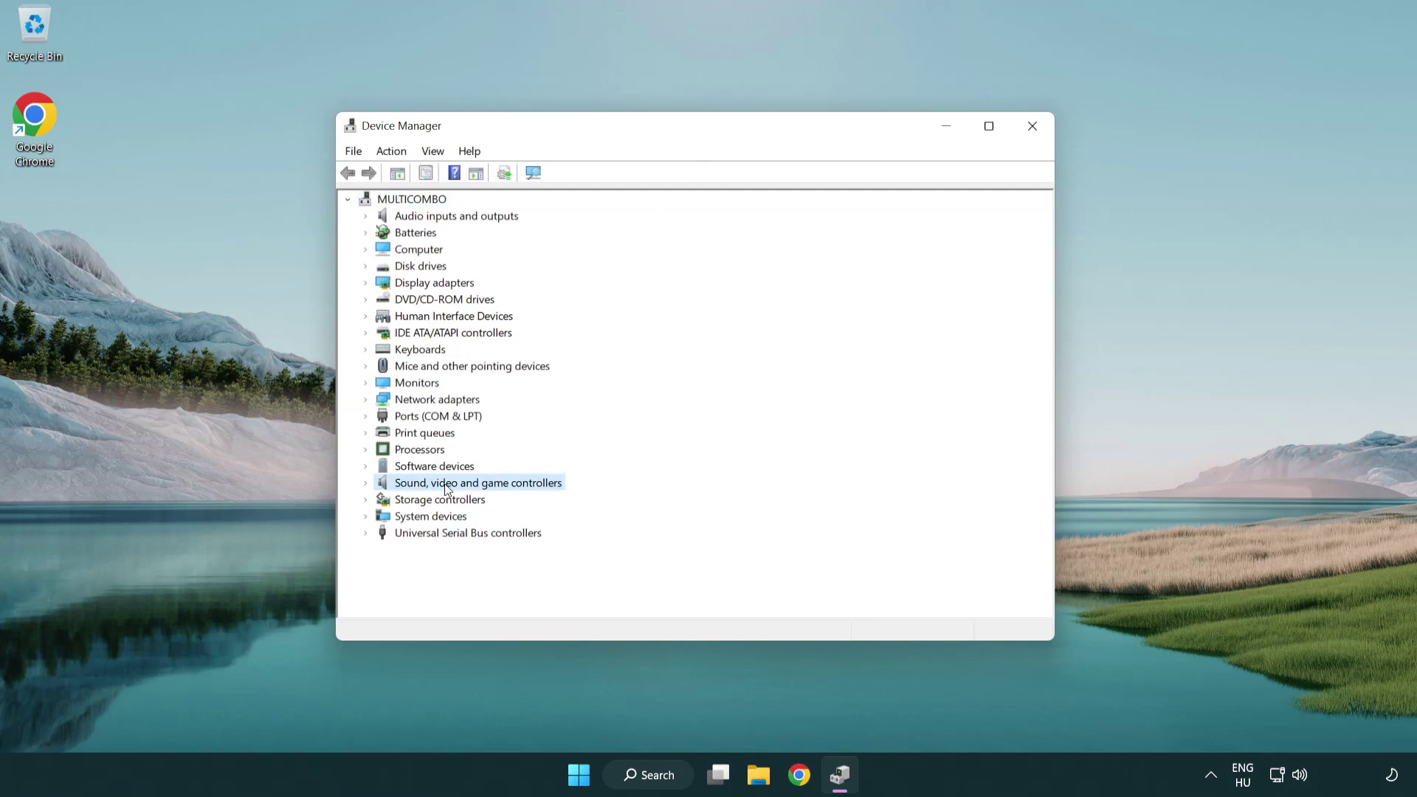
pyautogui.click(365, 484)
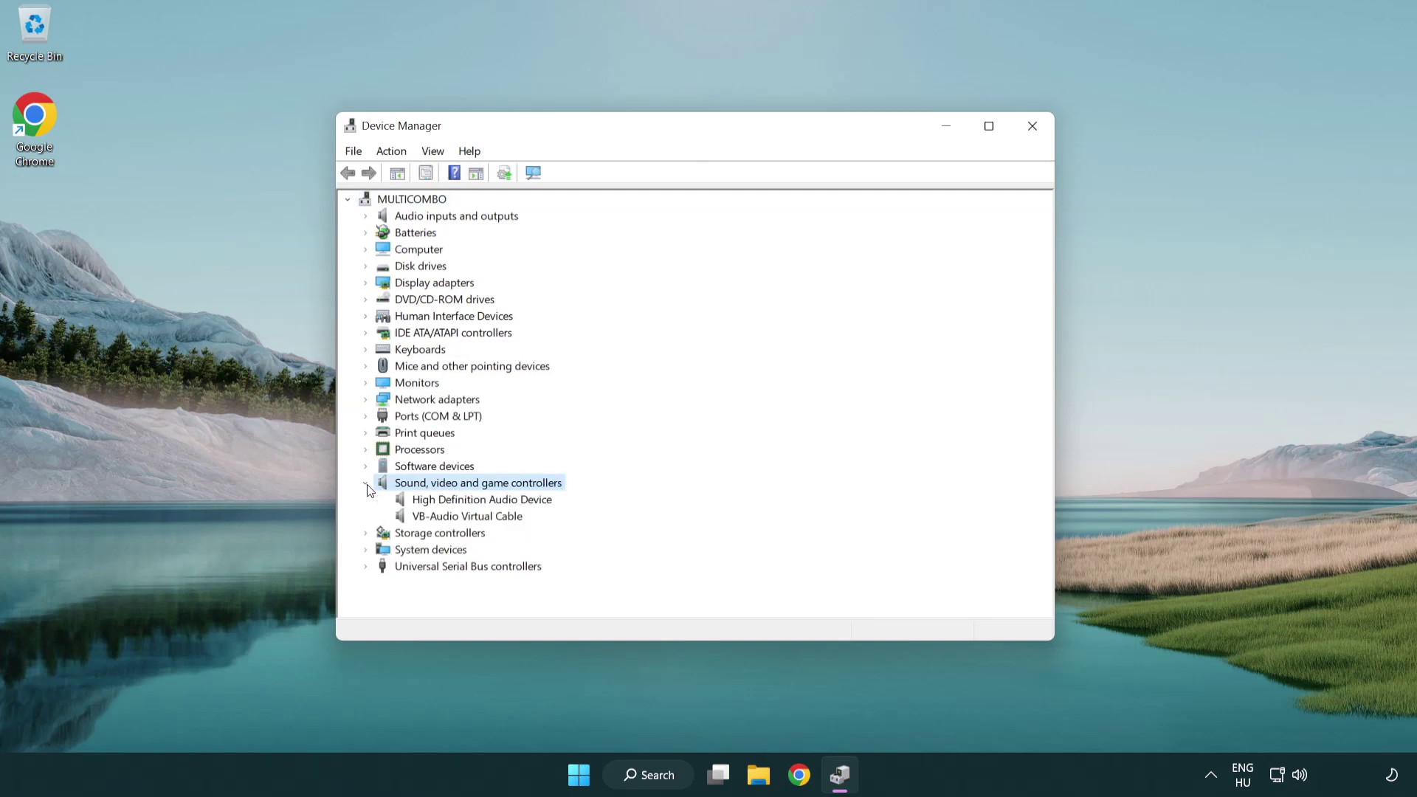
pyautogui.click(440, 502)
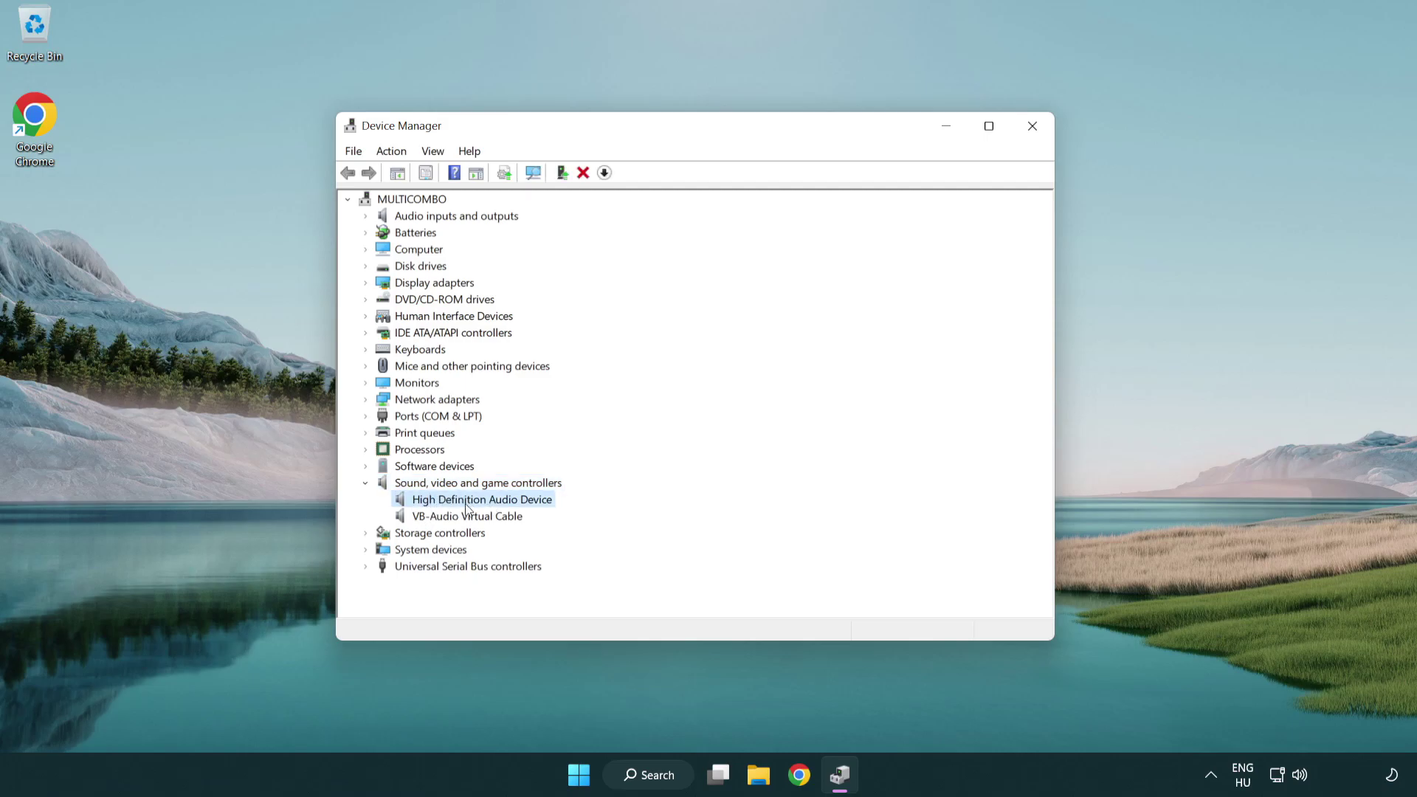
pyautogui.rightClick(495, 499)
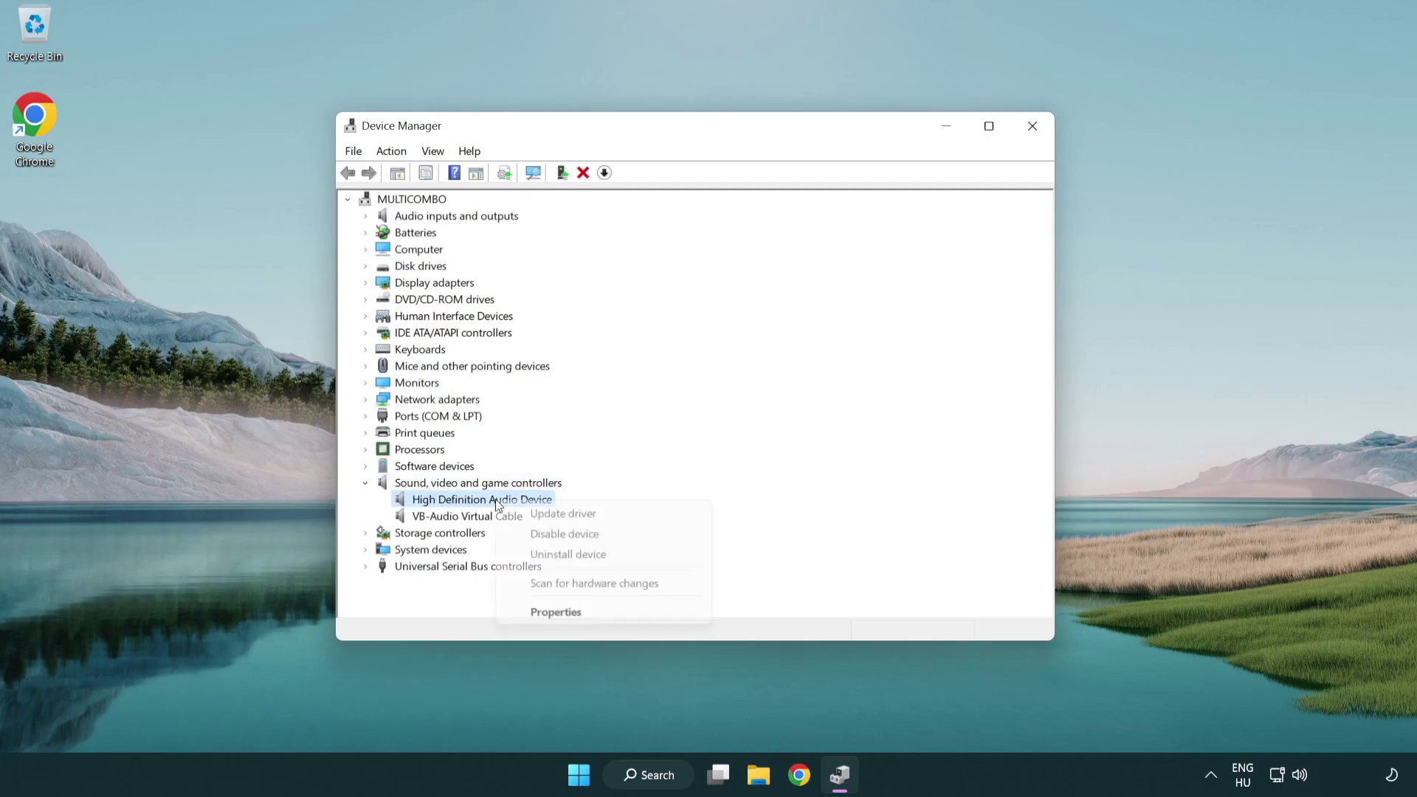
# Step: Reinstall the High Definition Audio Device driver from the drivers already on this computer, accepting the warning
pyautogui.click(611, 513)
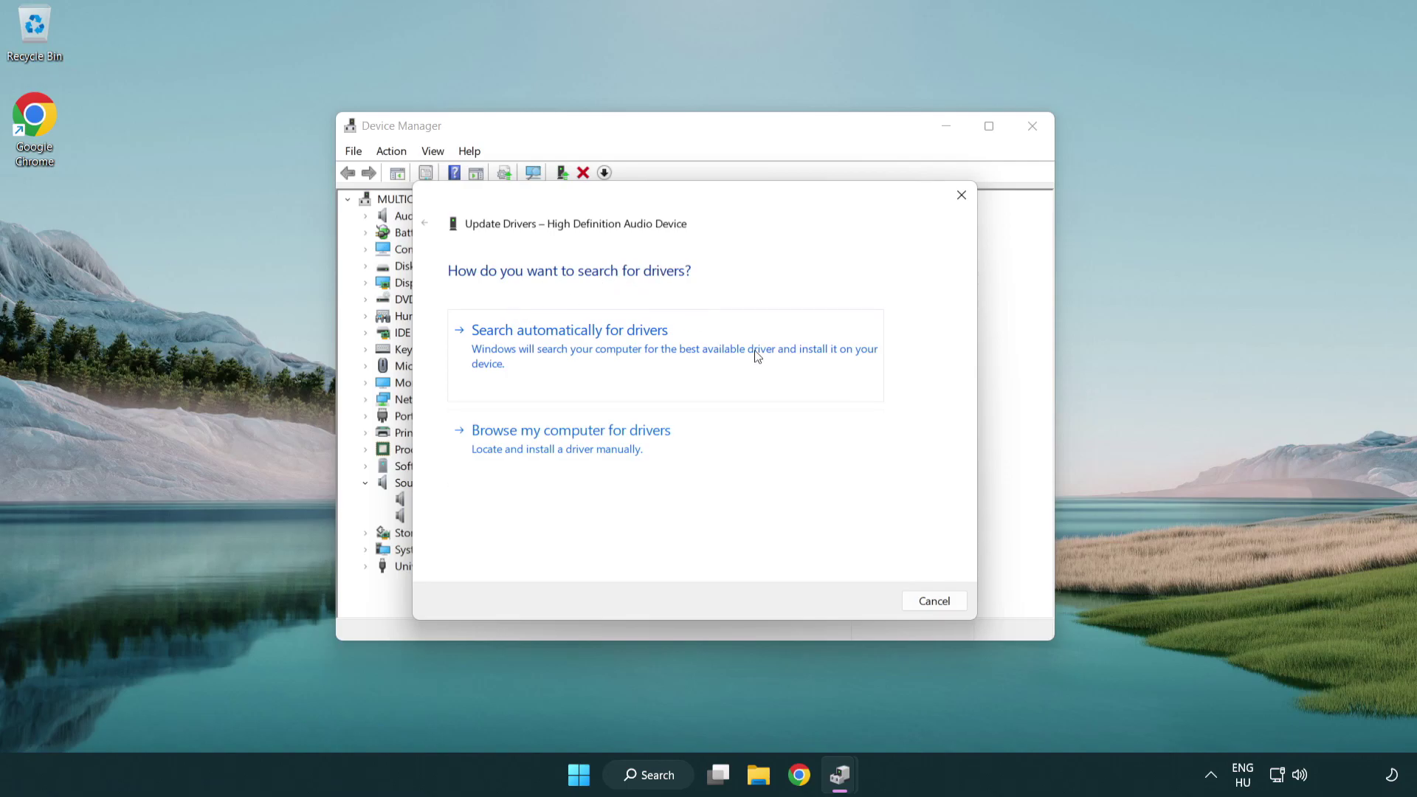
pyautogui.click(574, 464)
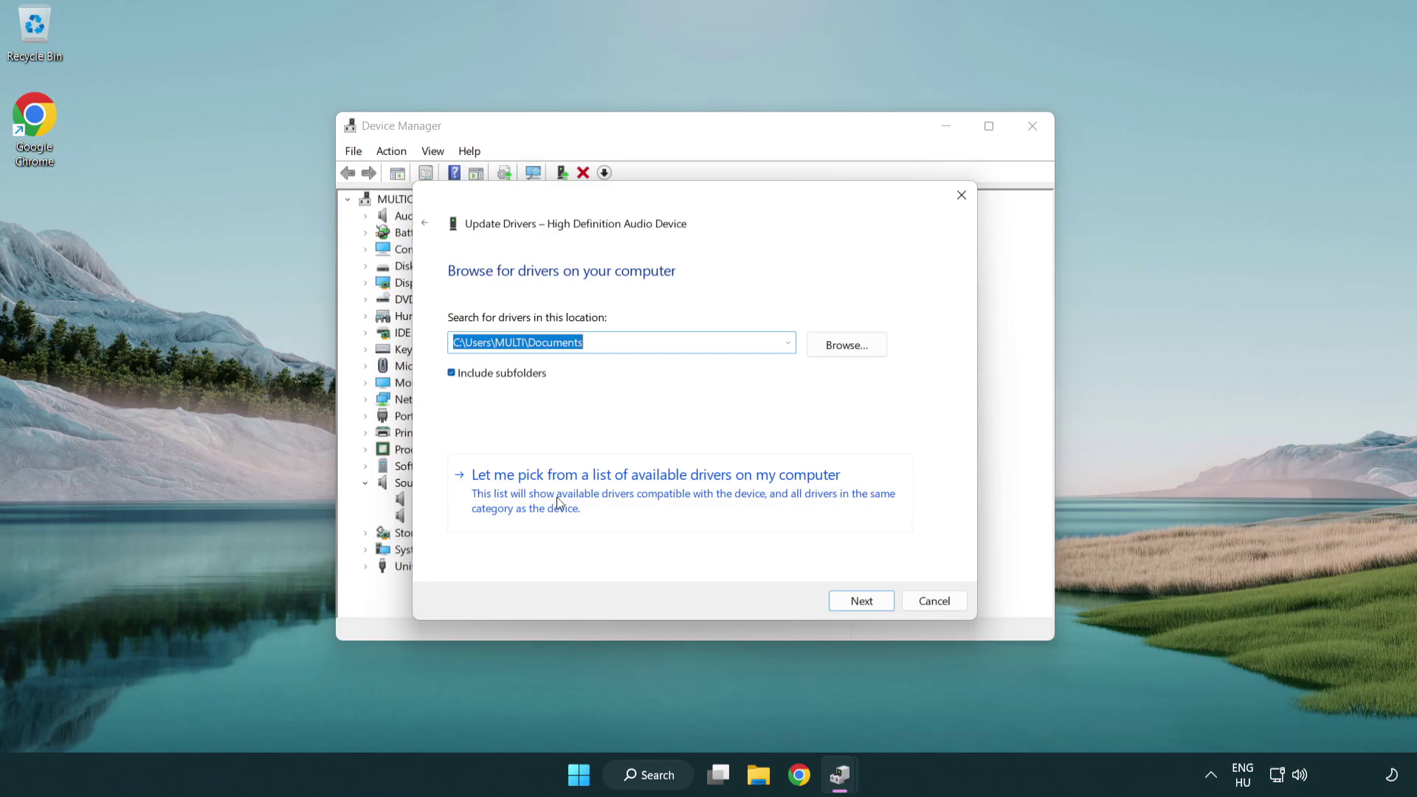
pyautogui.click(683, 503)
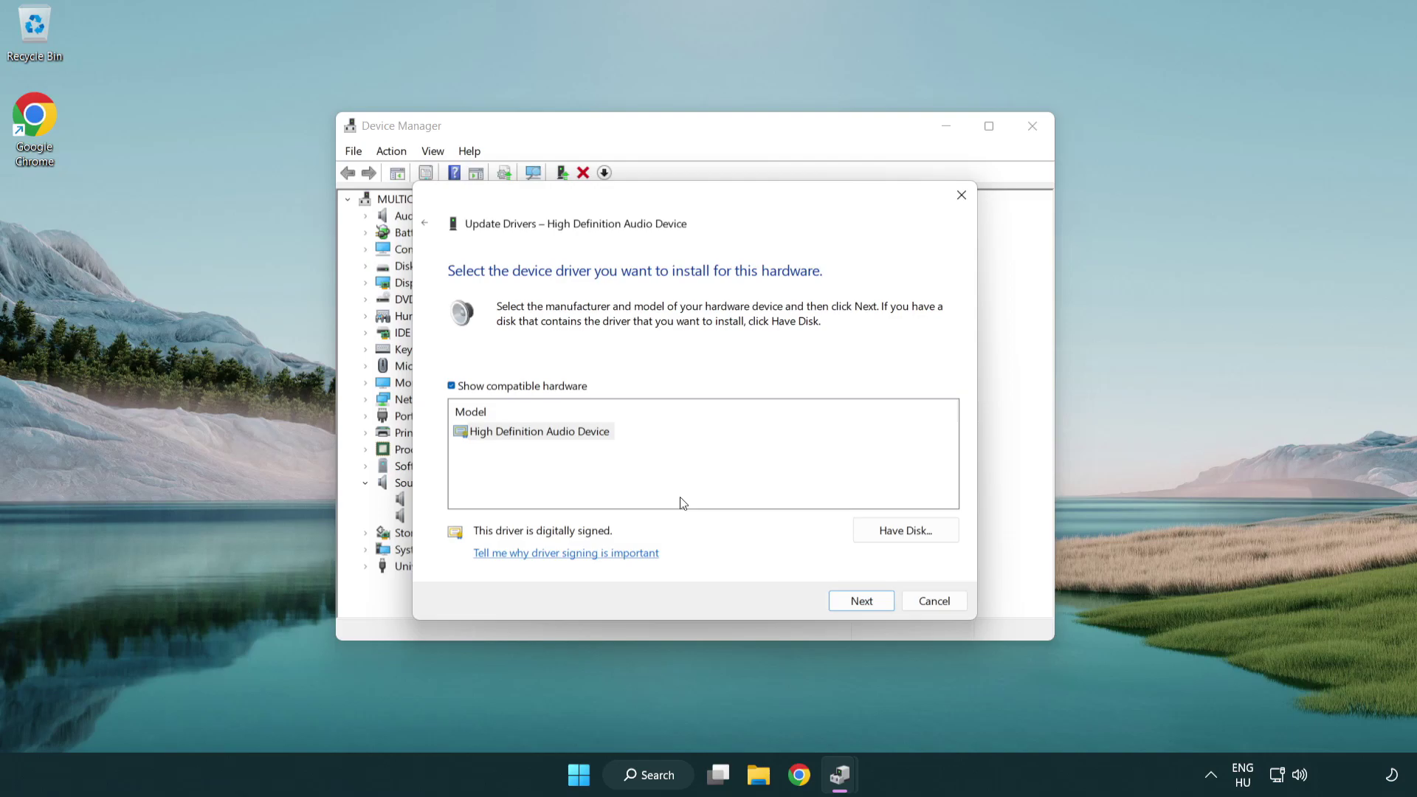
pyautogui.click(482, 447)
pyautogui.click(452, 431)
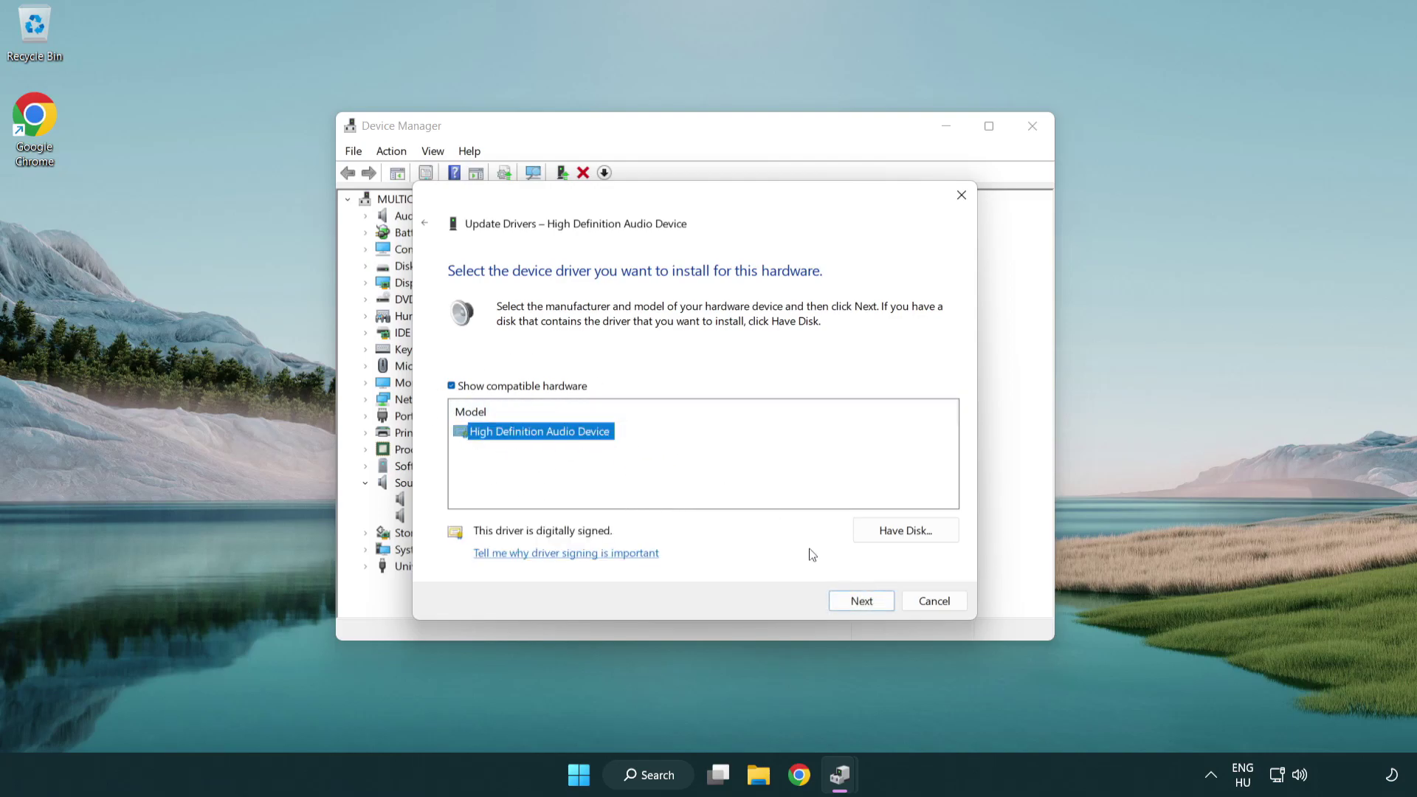
pyautogui.click(878, 607)
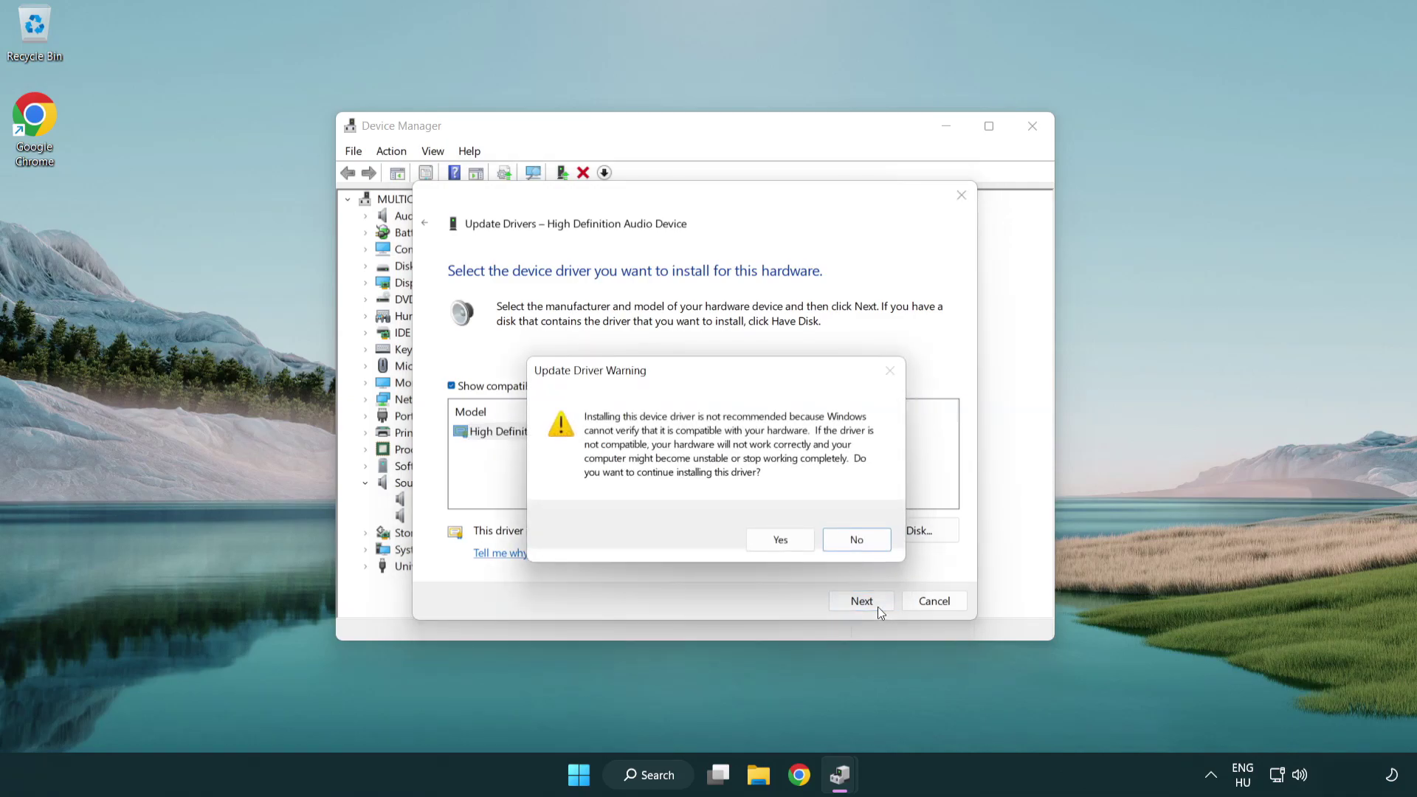
pyautogui.click(781, 544)
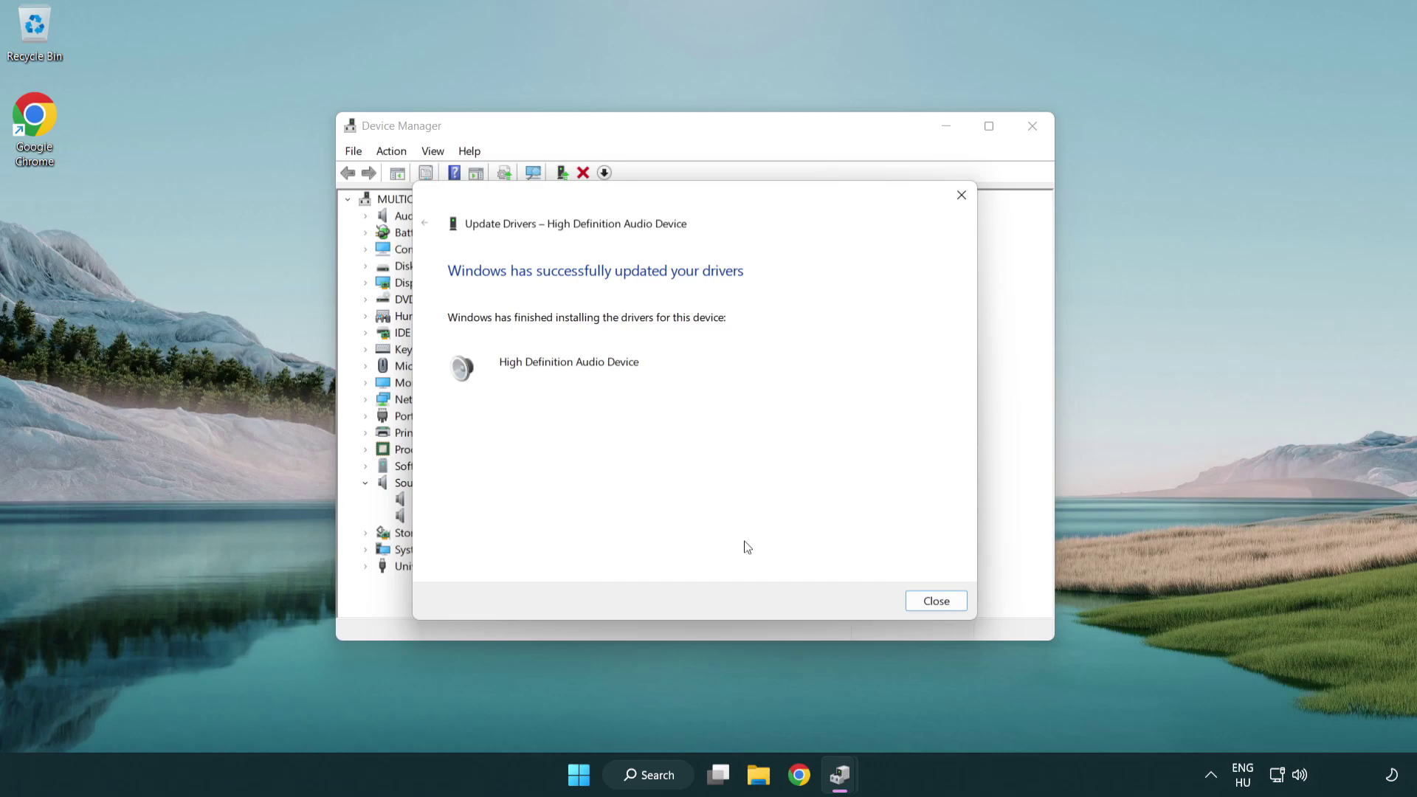
pyautogui.click(938, 604)
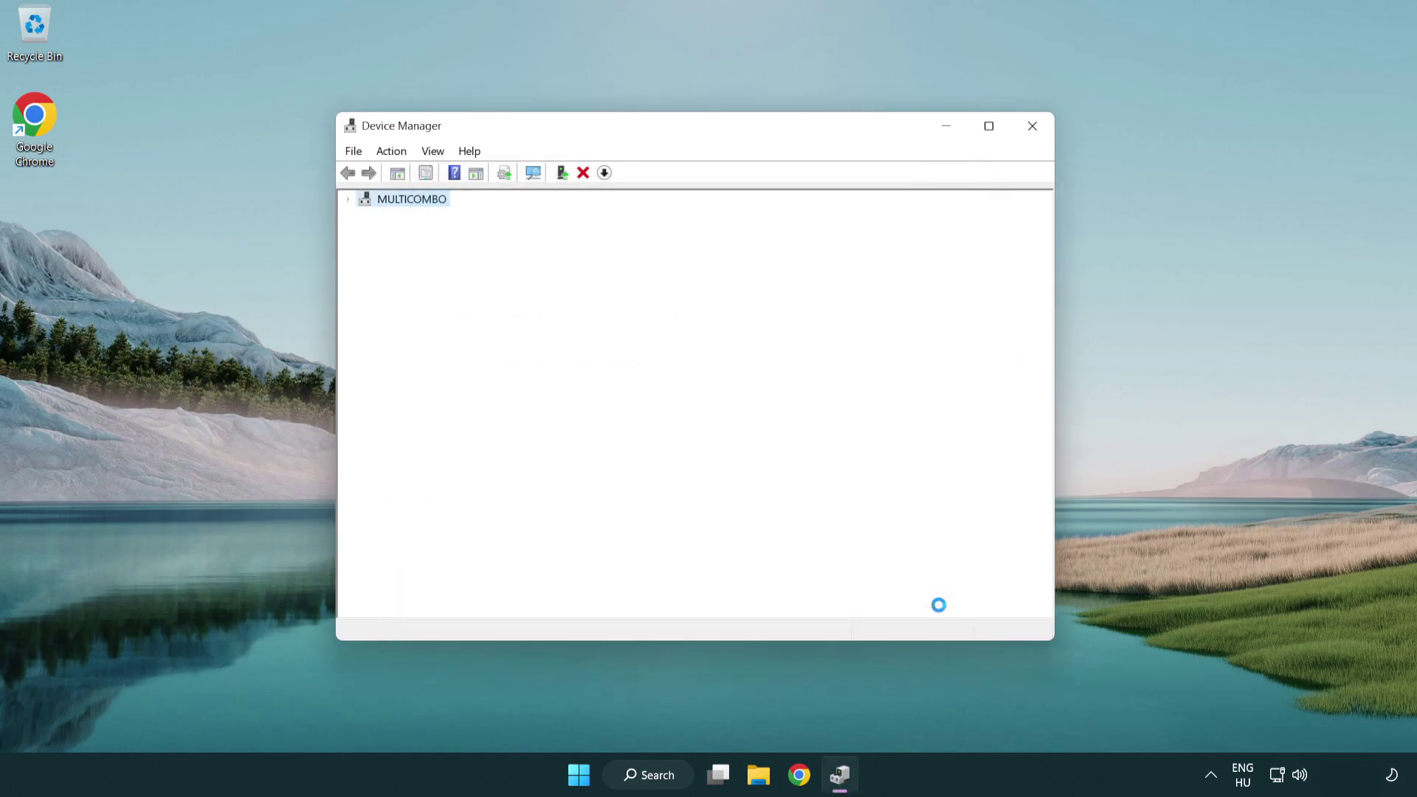
# Step: Close Device Manager and bring up the Start menu power options to restart
pyautogui.click(1033, 127)
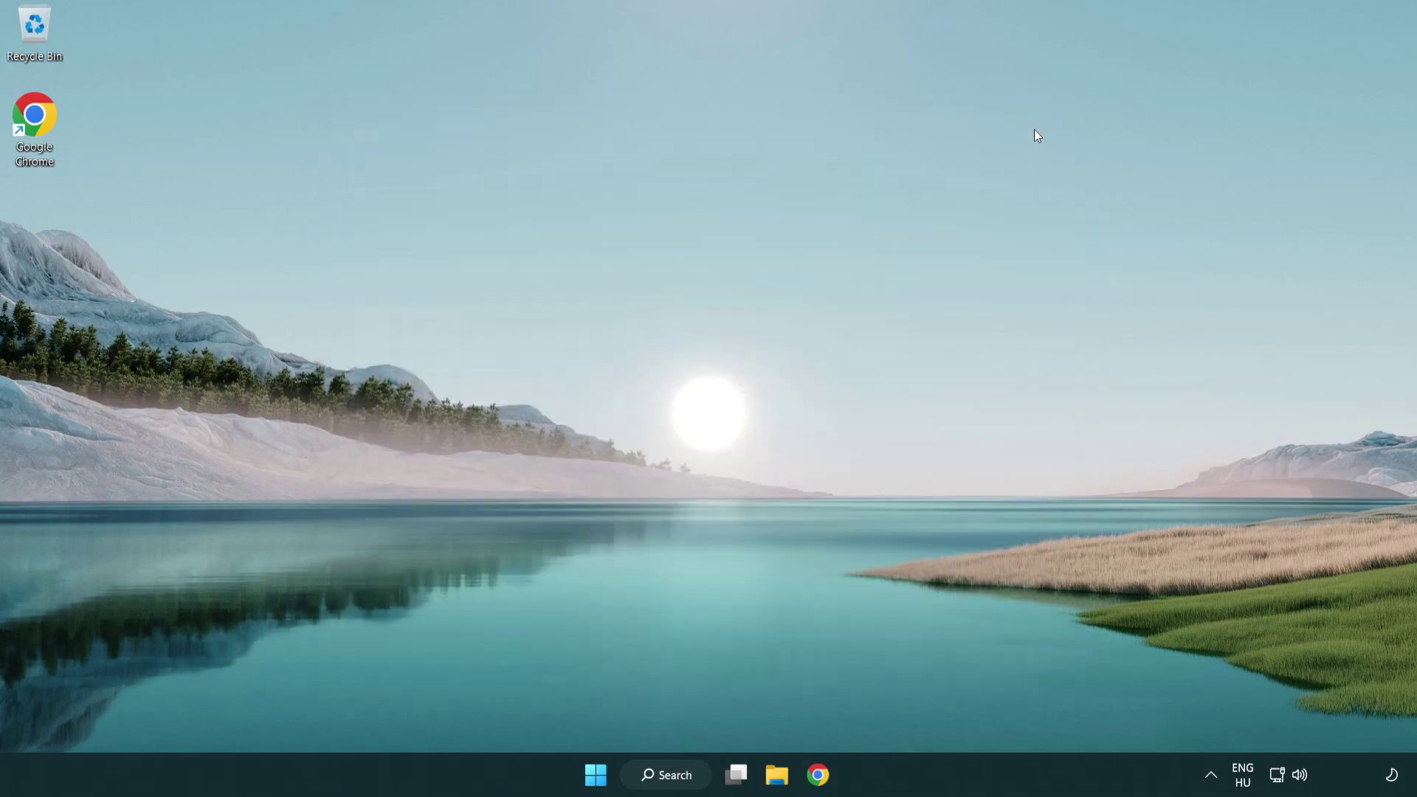
pyautogui.click(601, 773)
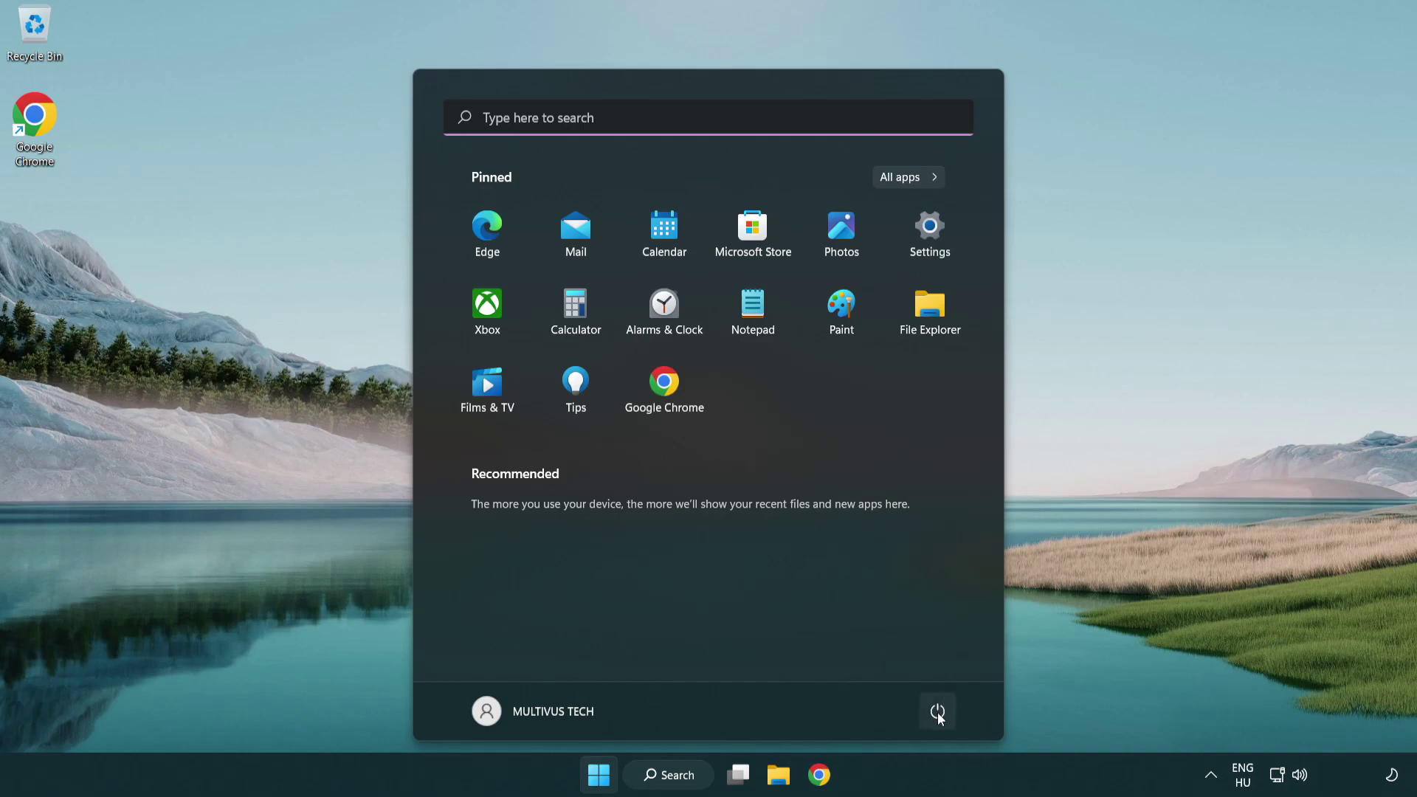
pyautogui.click(937, 711)
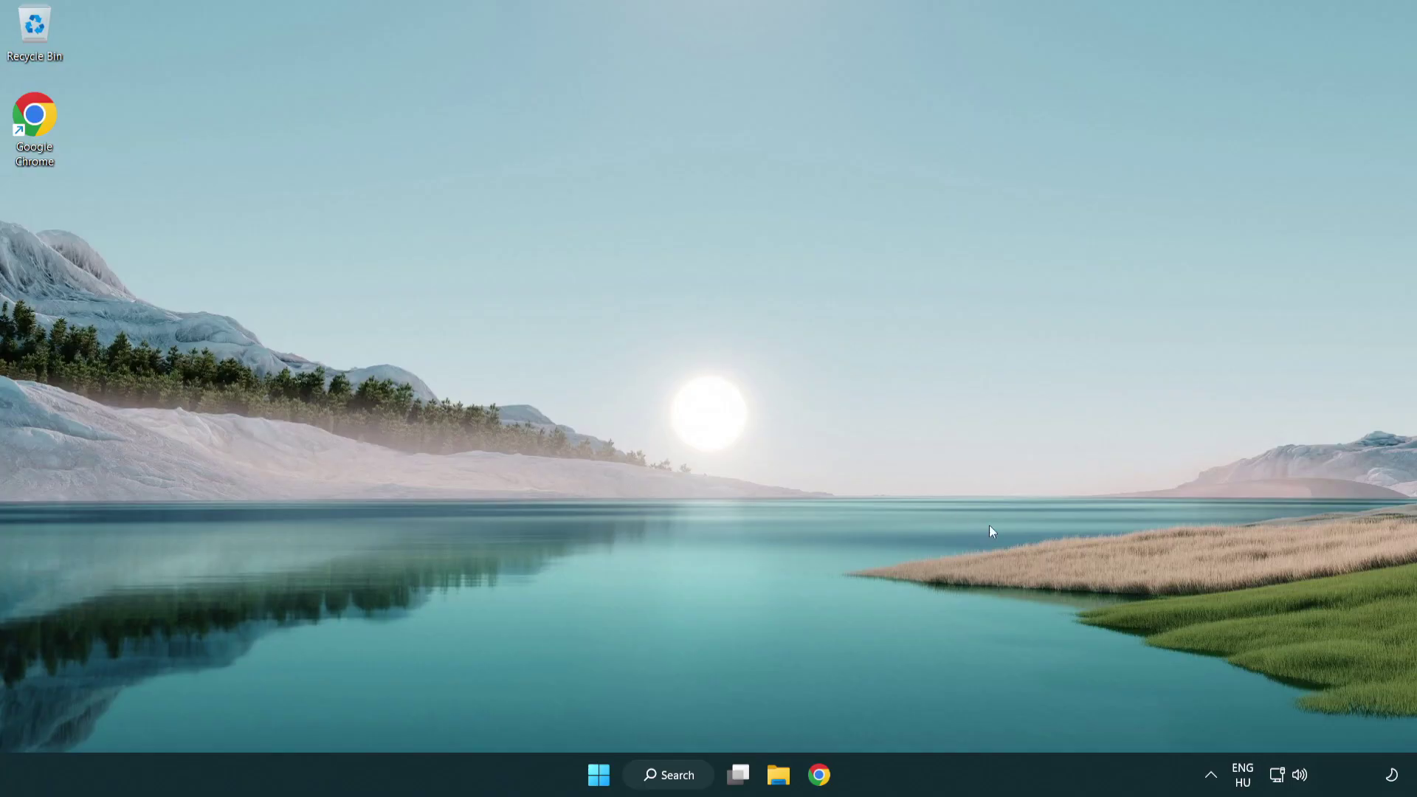
# Step: Launch the Playing Audio troubleshooter from the taskbar speaker icon to scan the speakers for problems
pyautogui.rightClick(1303, 780)
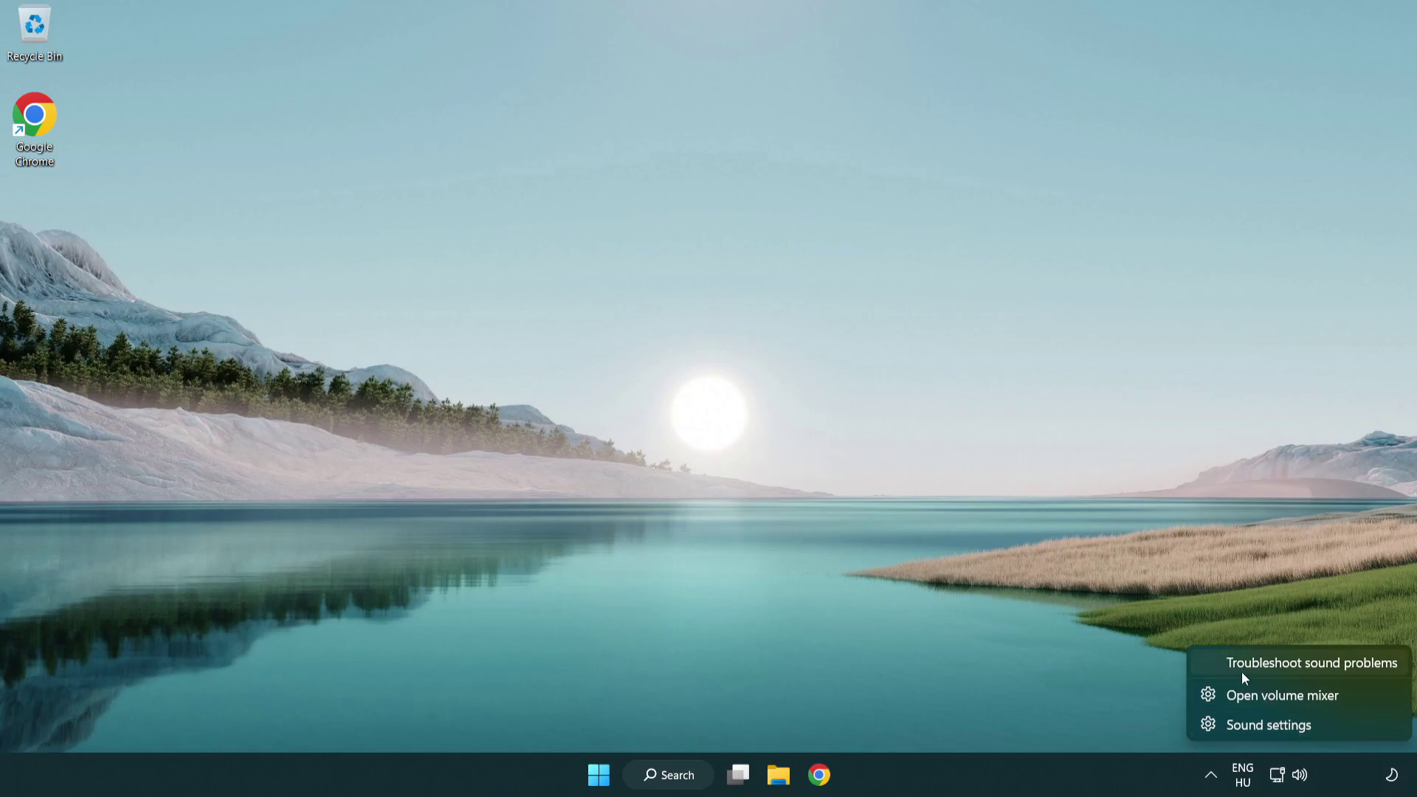
pyautogui.click(1296, 664)
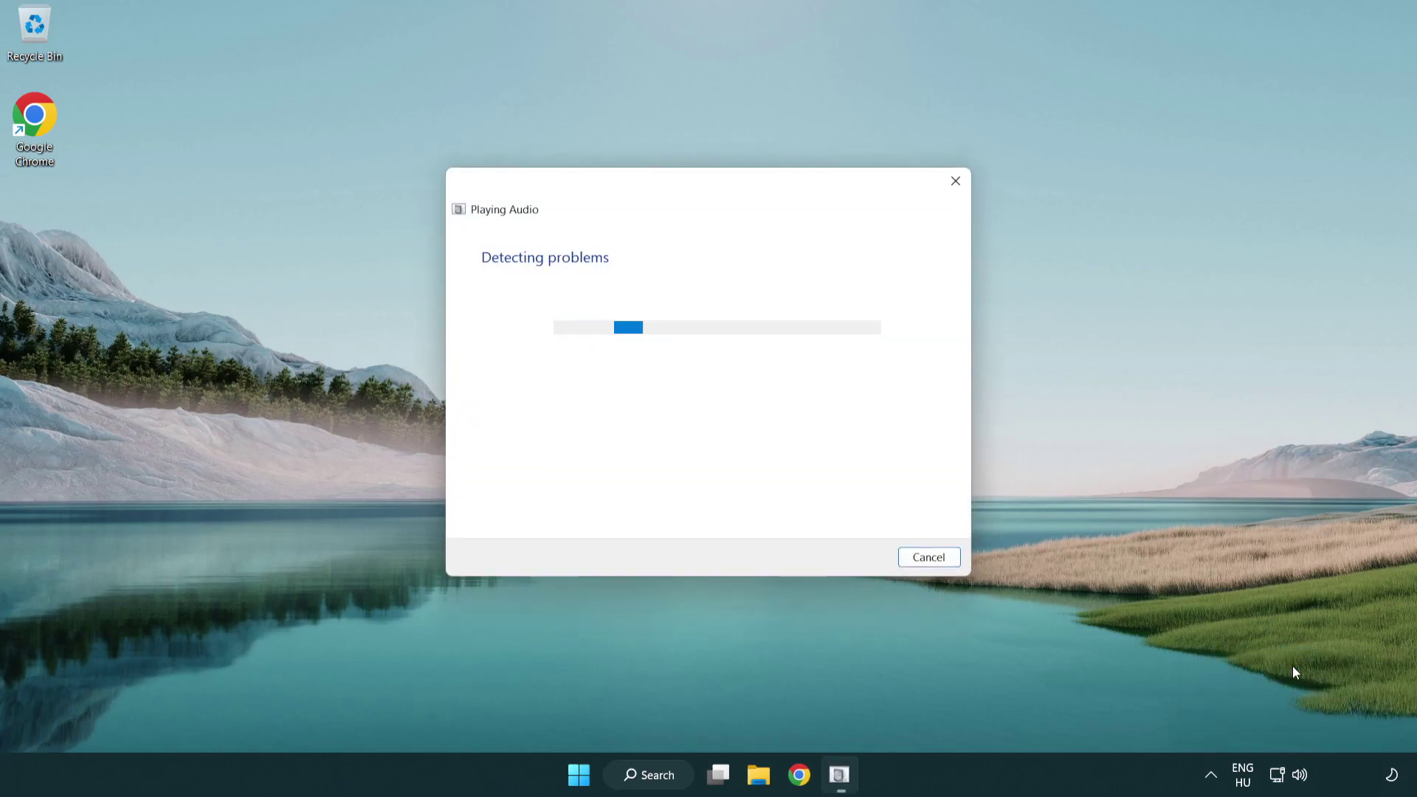